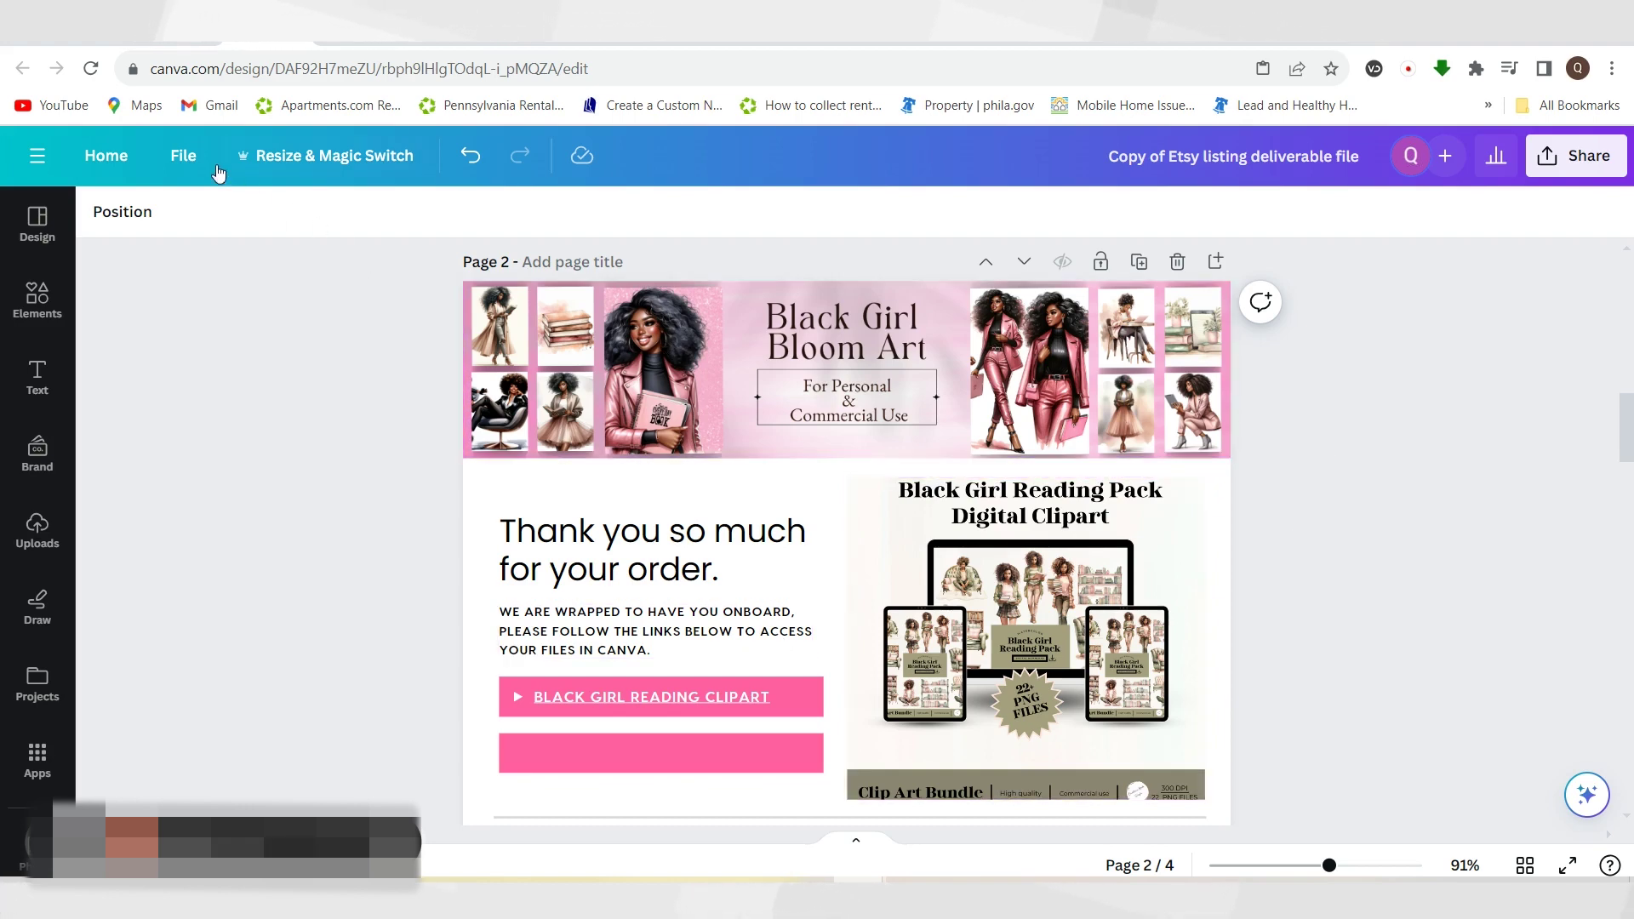
# Close the File menu and zoom into page 2's banner and thank-you section.
pyautogui.click(181, 158)
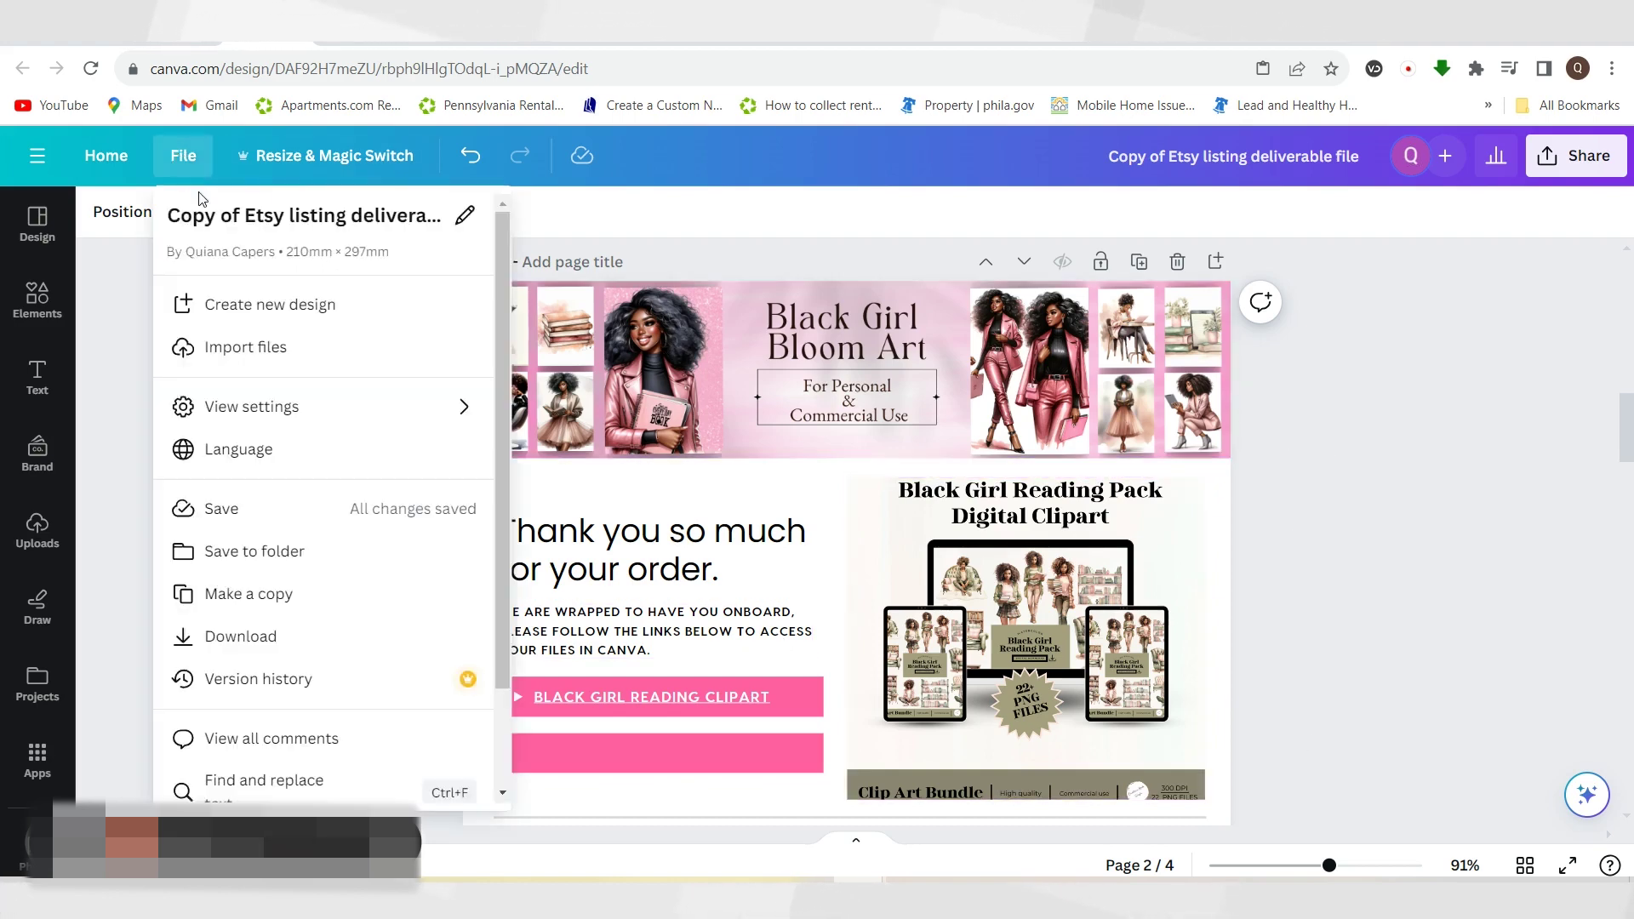
pyautogui.click(1410, 364)
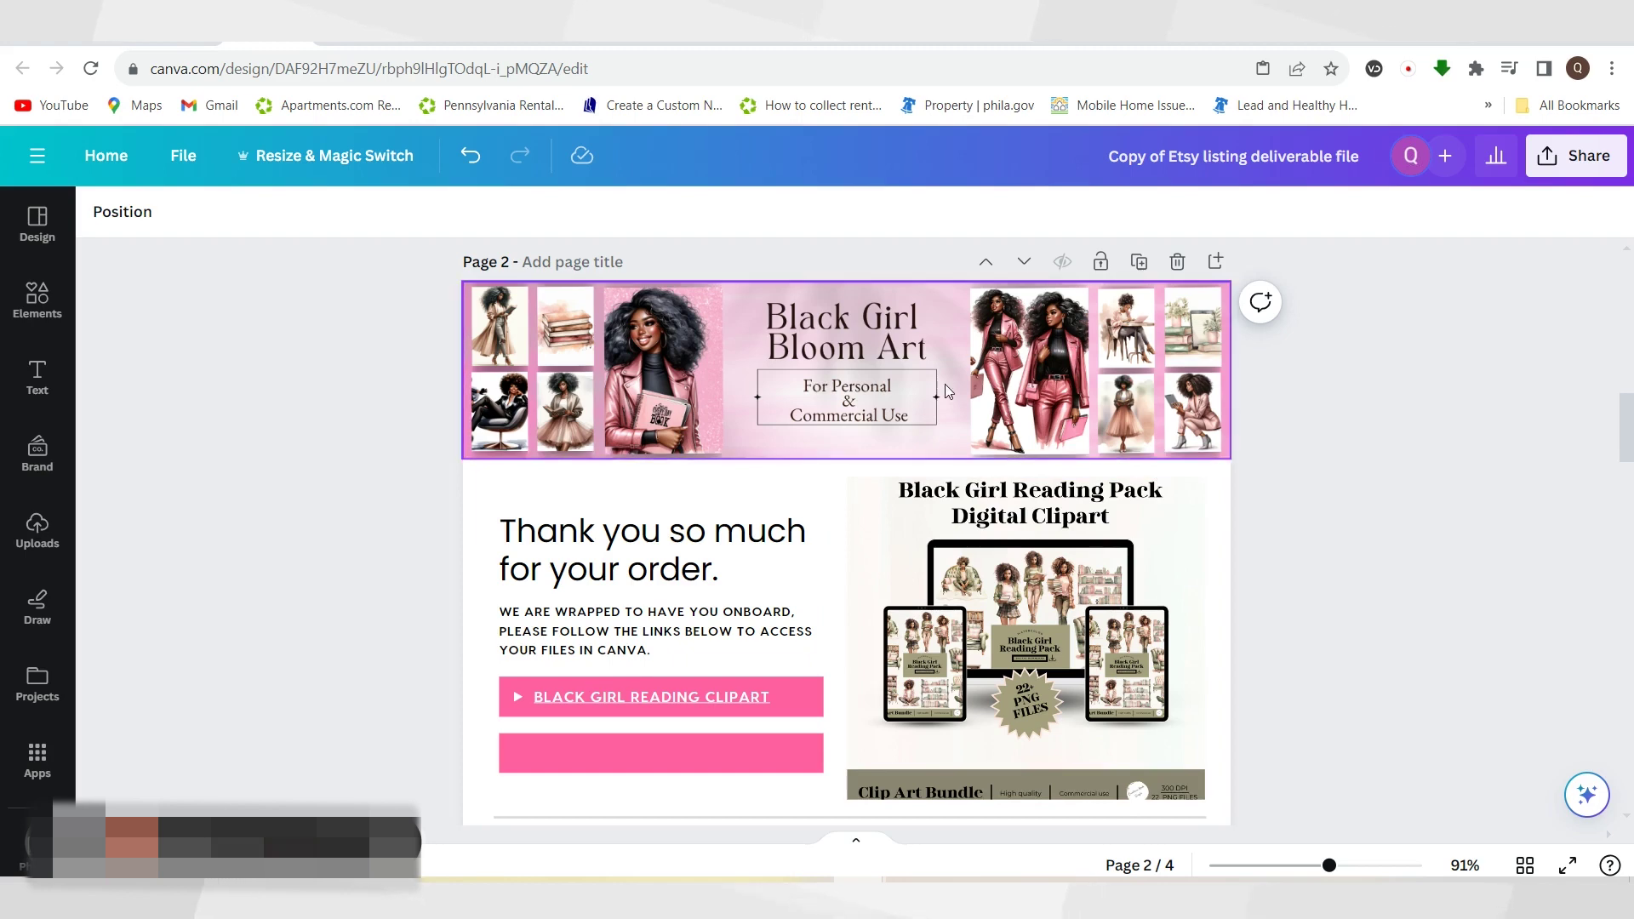
pyautogui.click(876, 311)
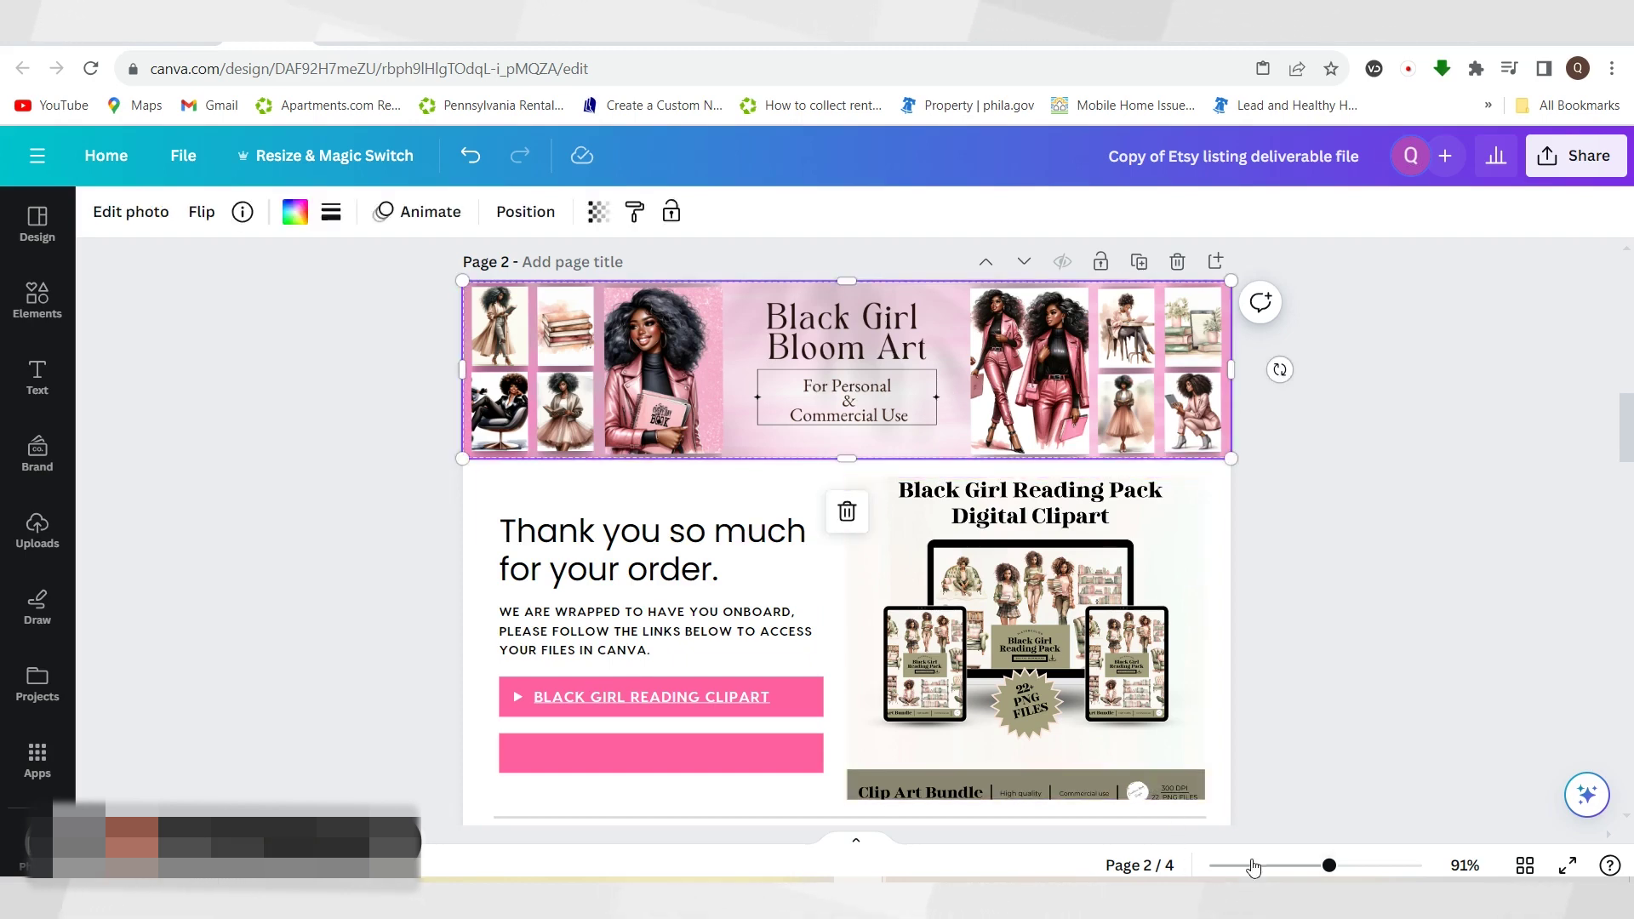
pyautogui.moveTo(1329, 865)
pyautogui.mouseDown()
pyautogui.moveTo(1345, 866)
pyautogui.moveTo(1328, 866)
pyautogui.mouseUp()
pyautogui.scroll(-2, 1223, 698)
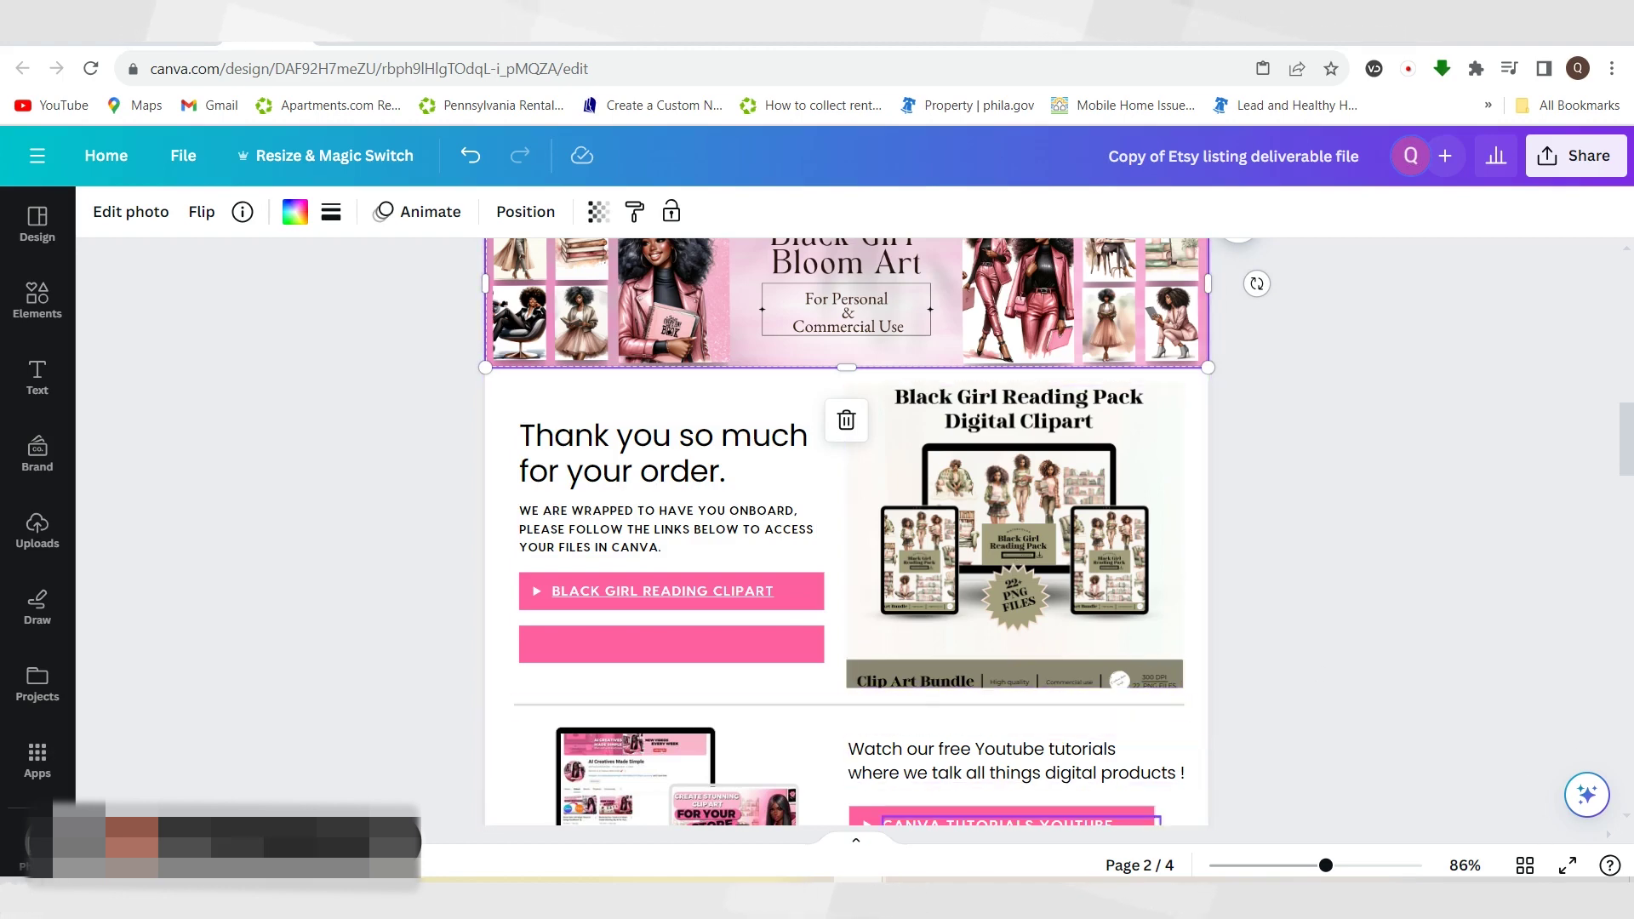
pyautogui.click(987, 518)
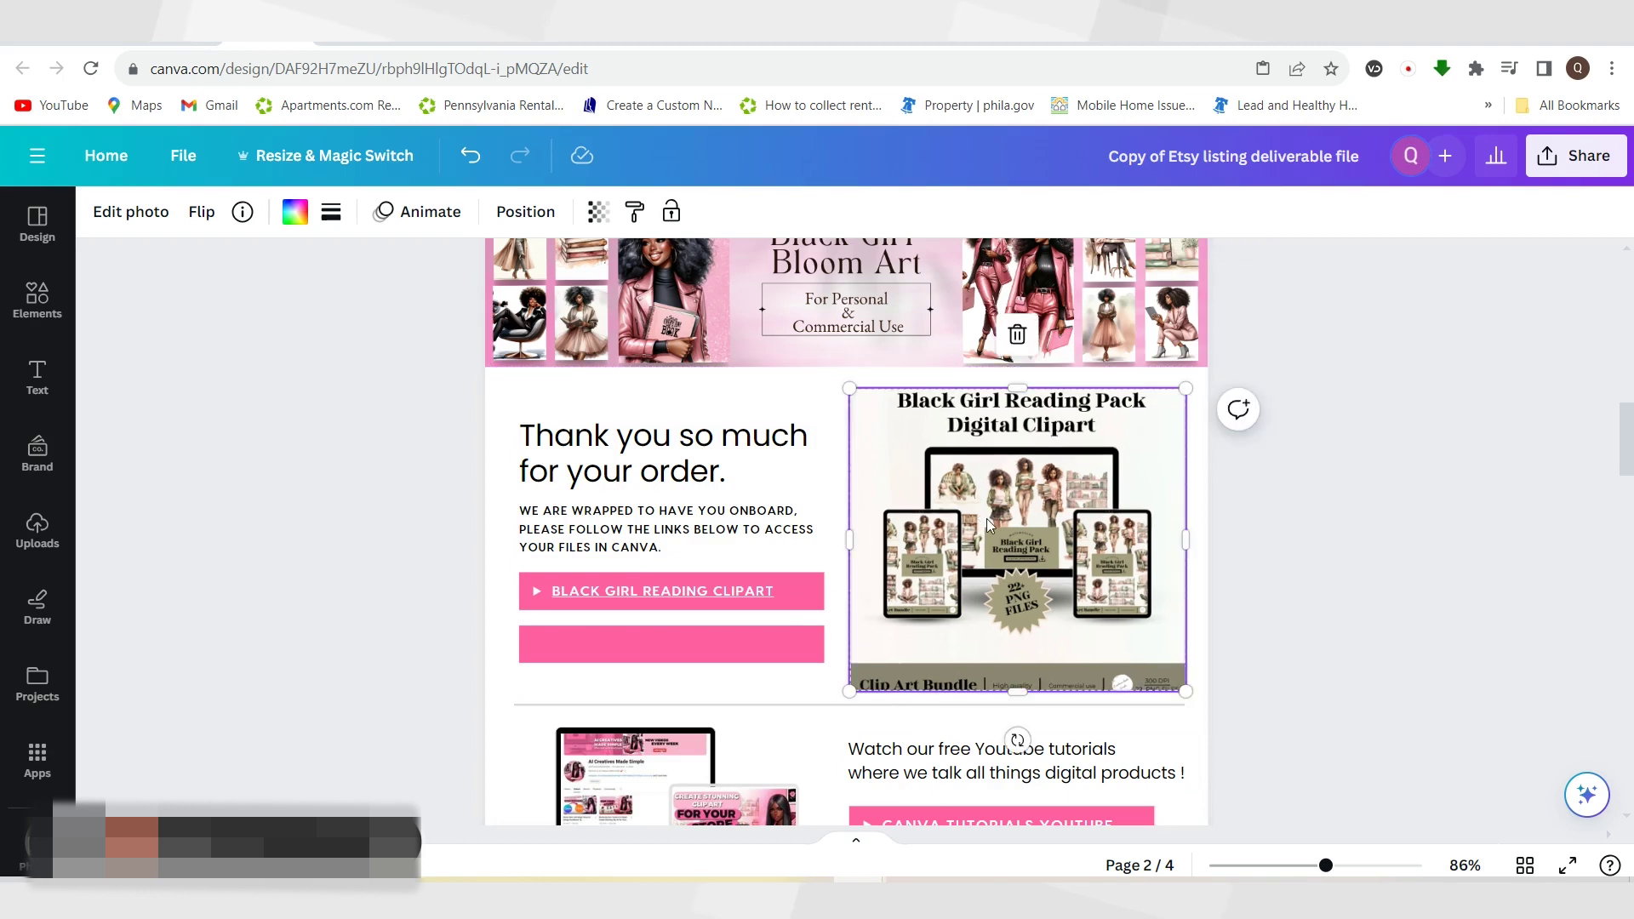
pyautogui.click(1018, 336)
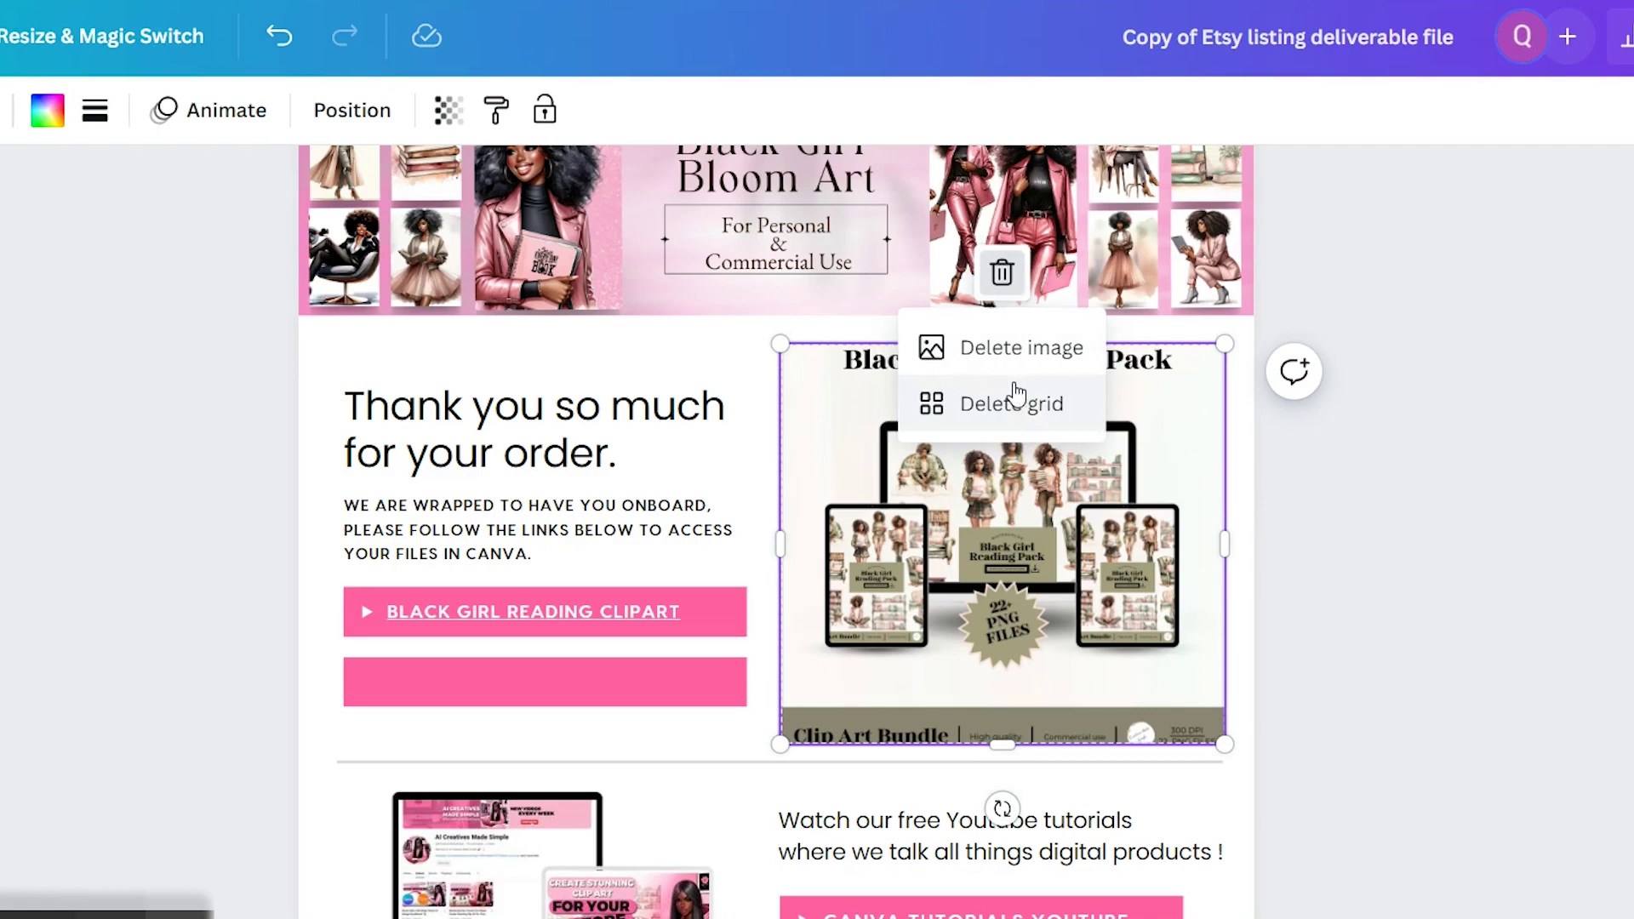
pyautogui.click(1012, 354)
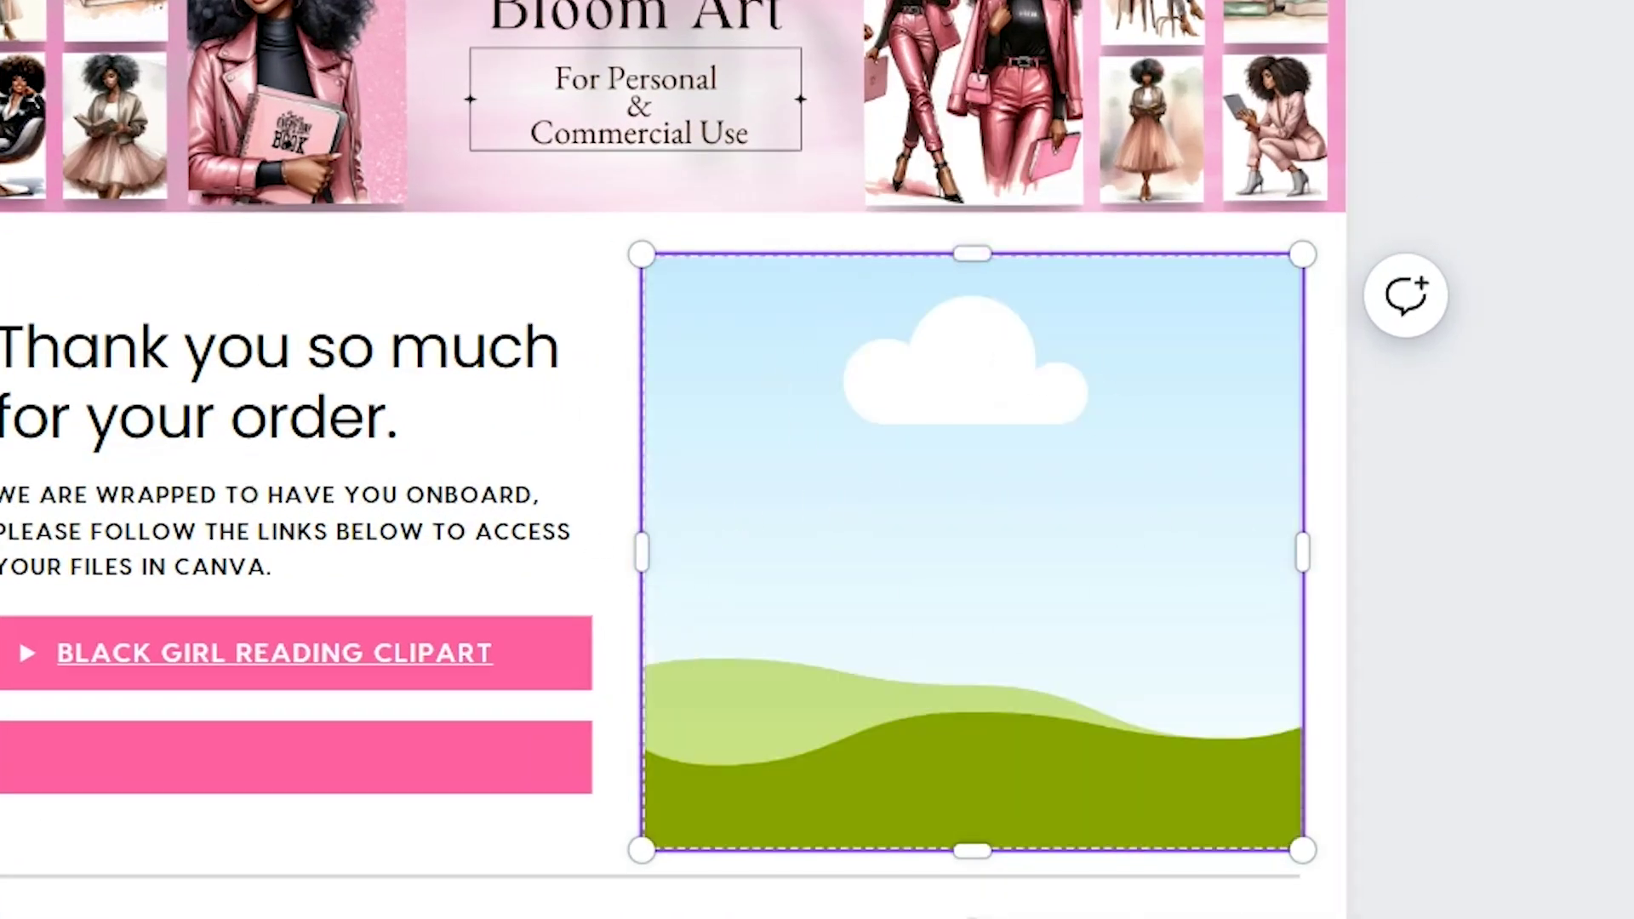
pyautogui.hotkey('ctrl', 'z')
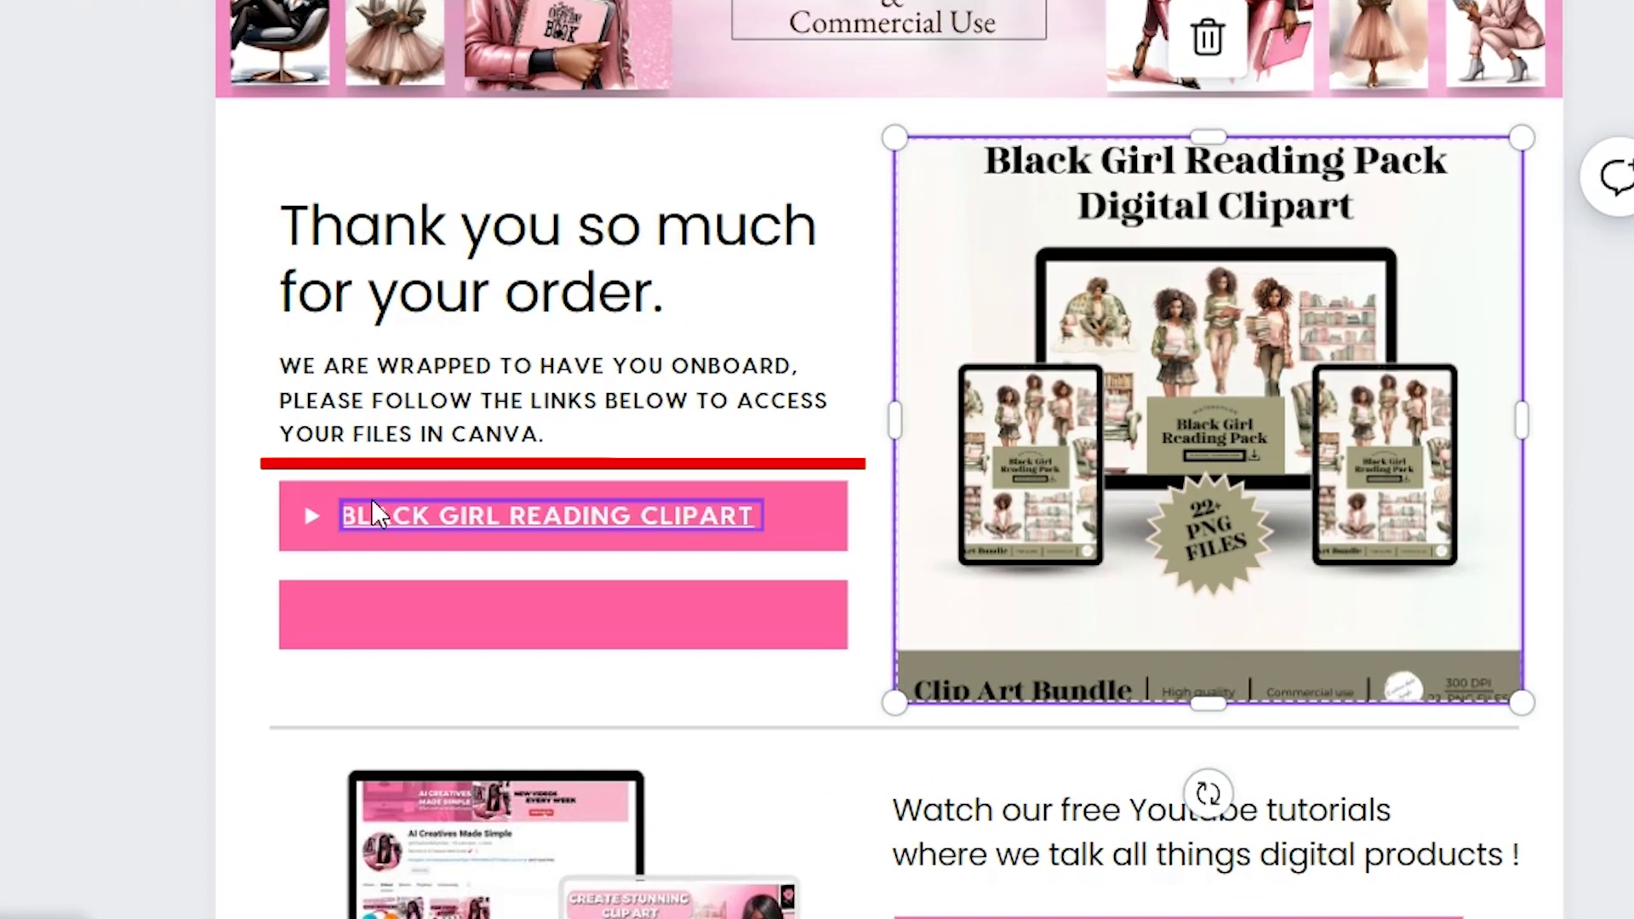
pyautogui.click(376, 510)
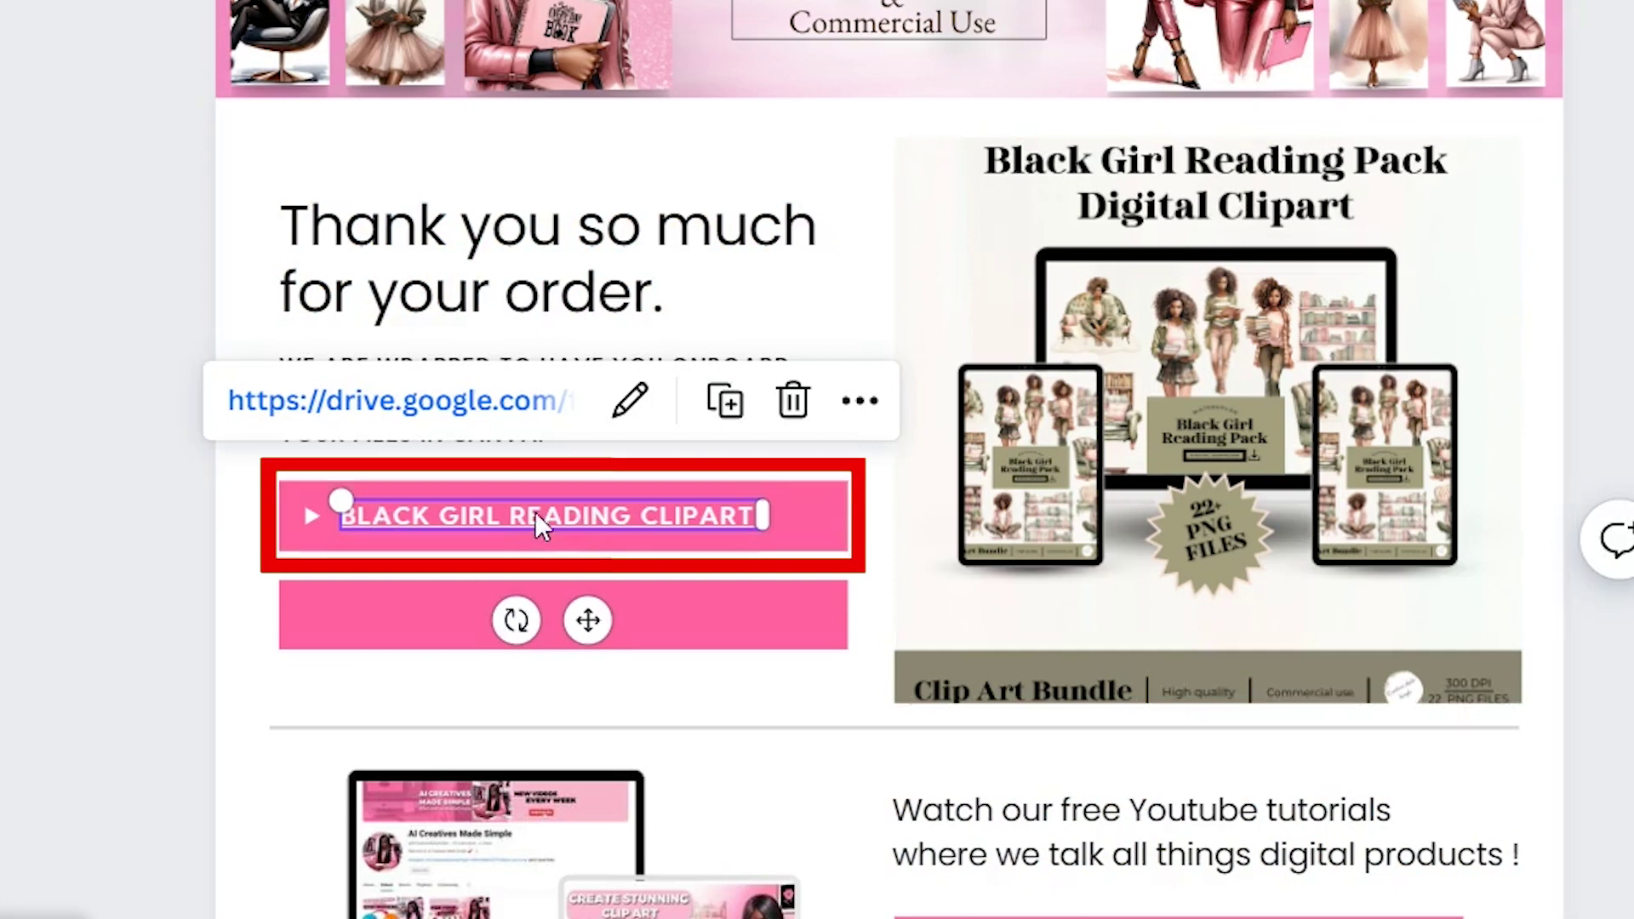
pyautogui.click(860, 405)
pyautogui.moveTo(862, 417)
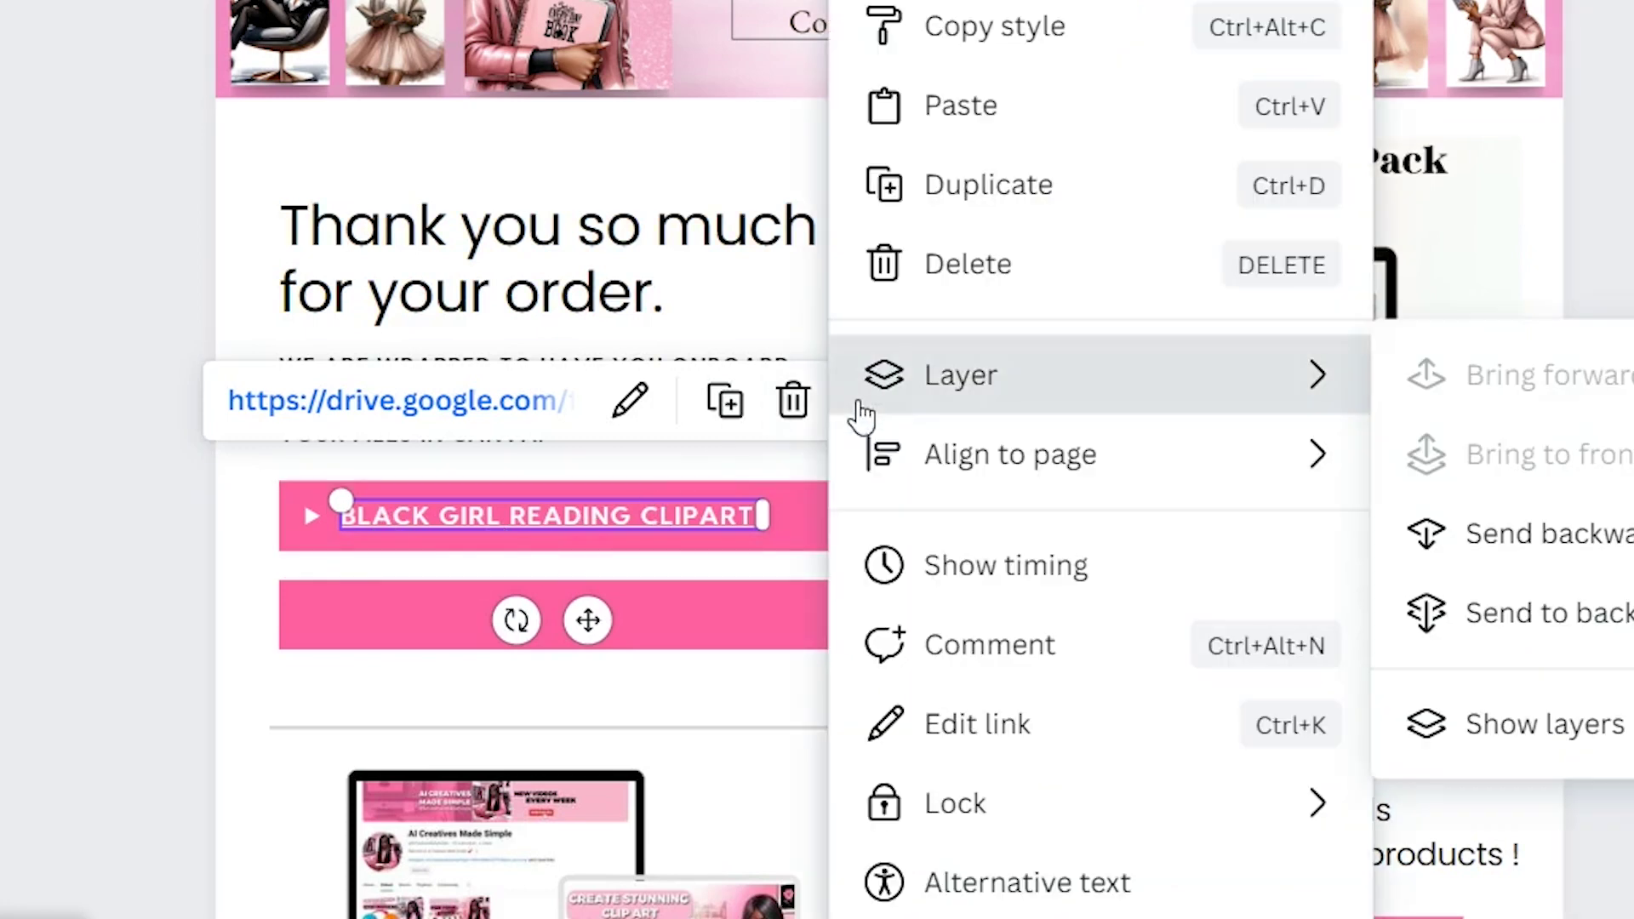
pyautogui.click(974, 724)
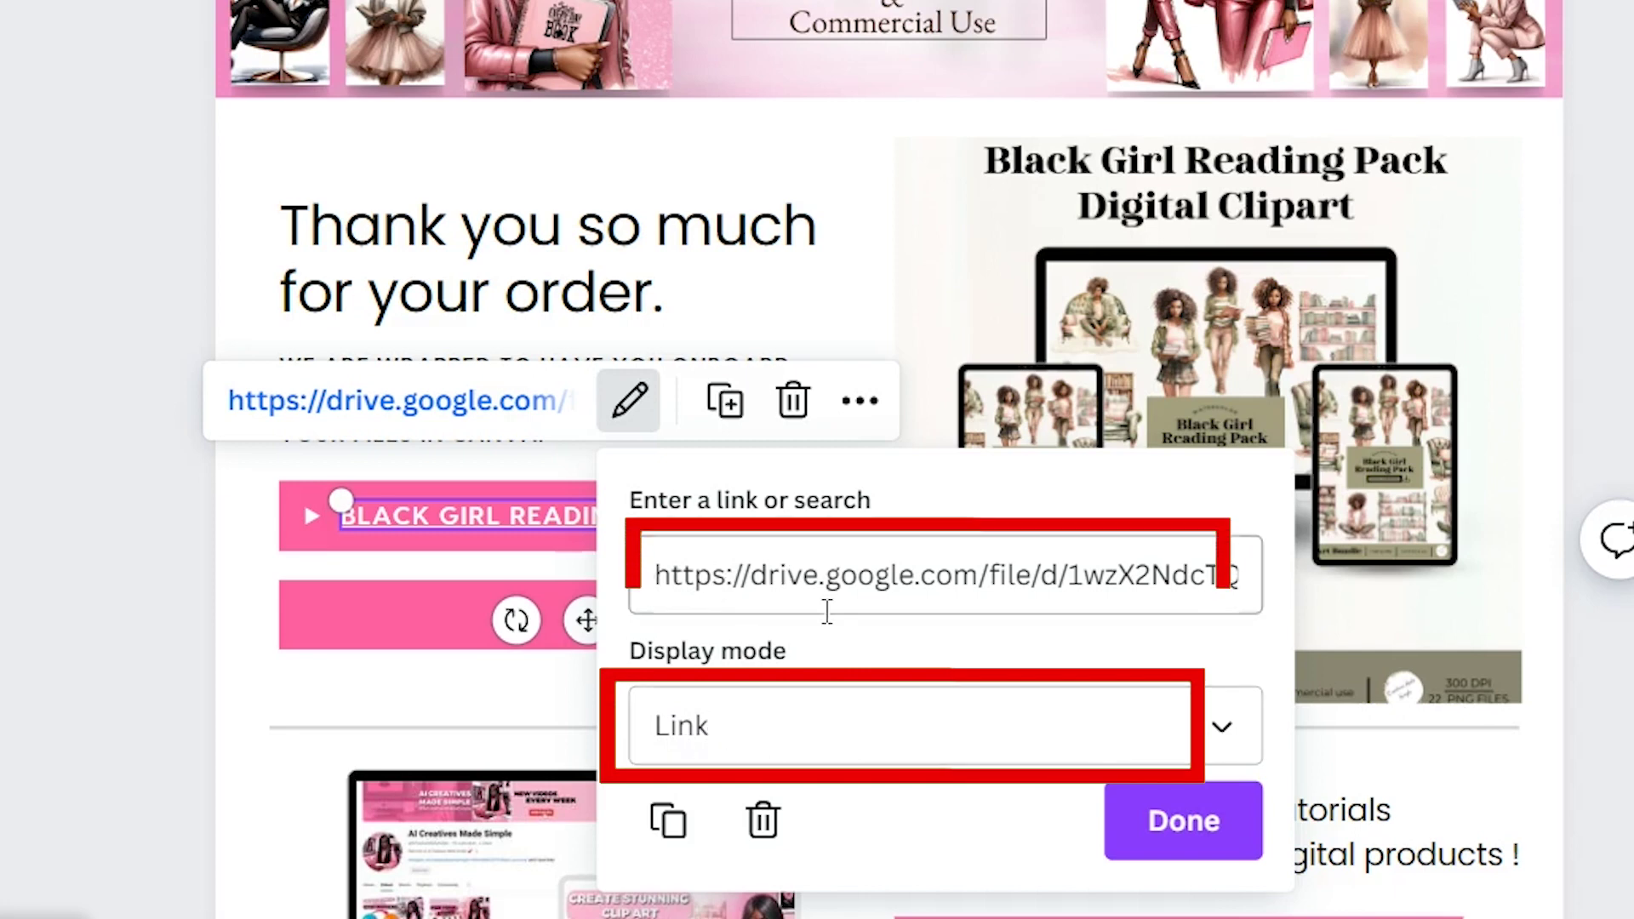
pyautogui.click(1226, 820)
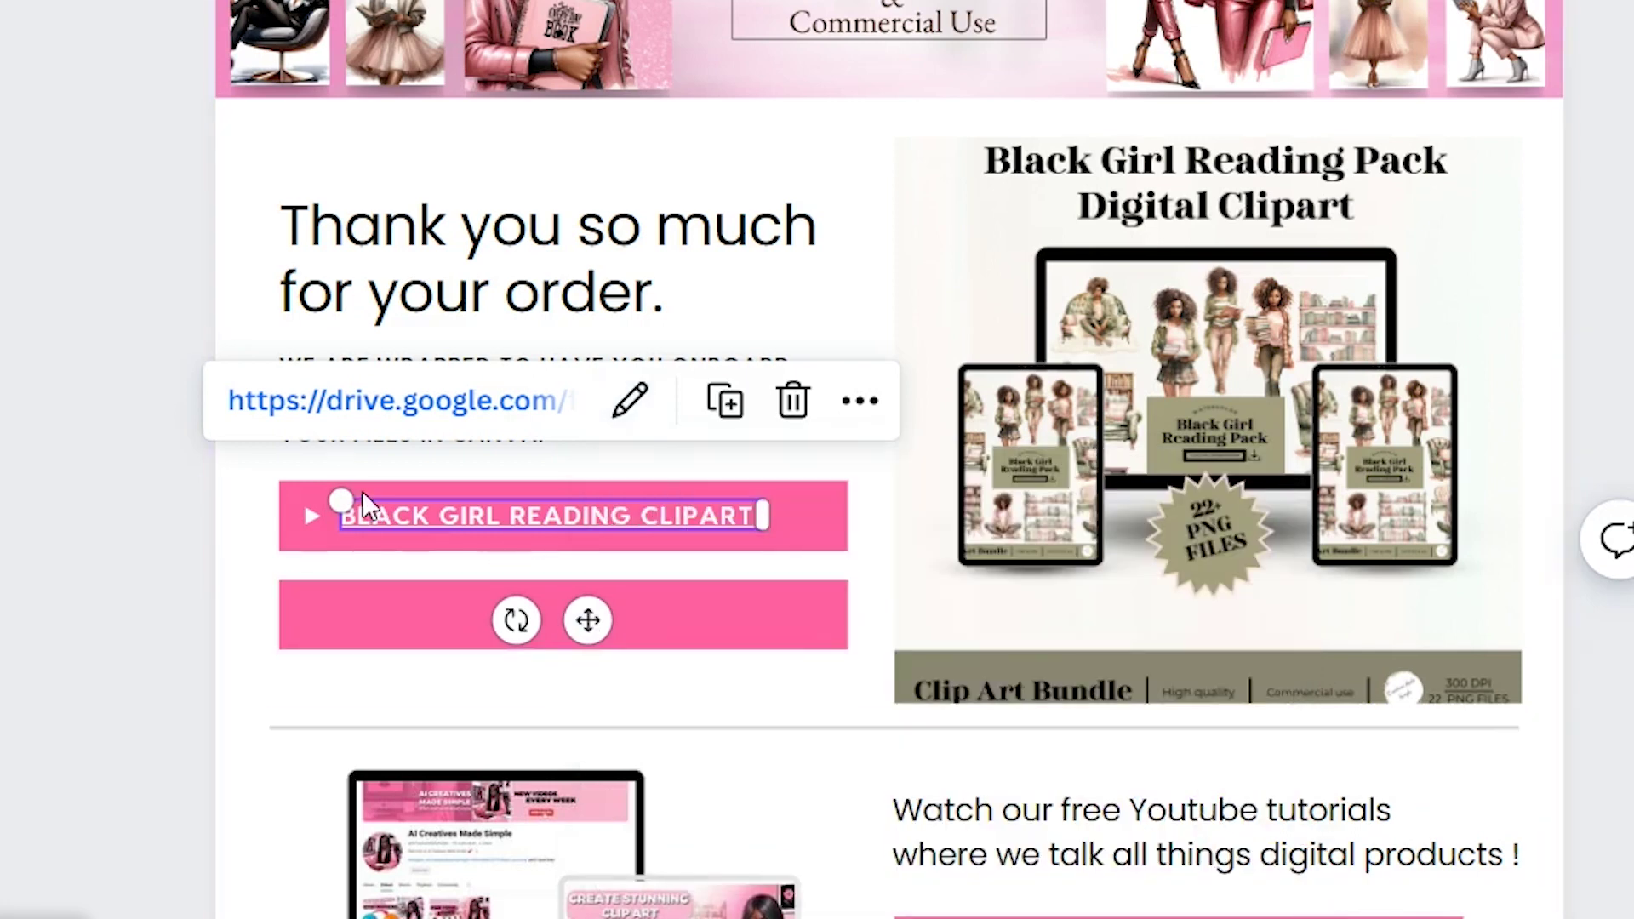
# Copy the BLACK GIRL READING CLIPART label into the second pink button, relabelled 'DELIVERIABLE FILES'.
pyautogui.click(725, 401)
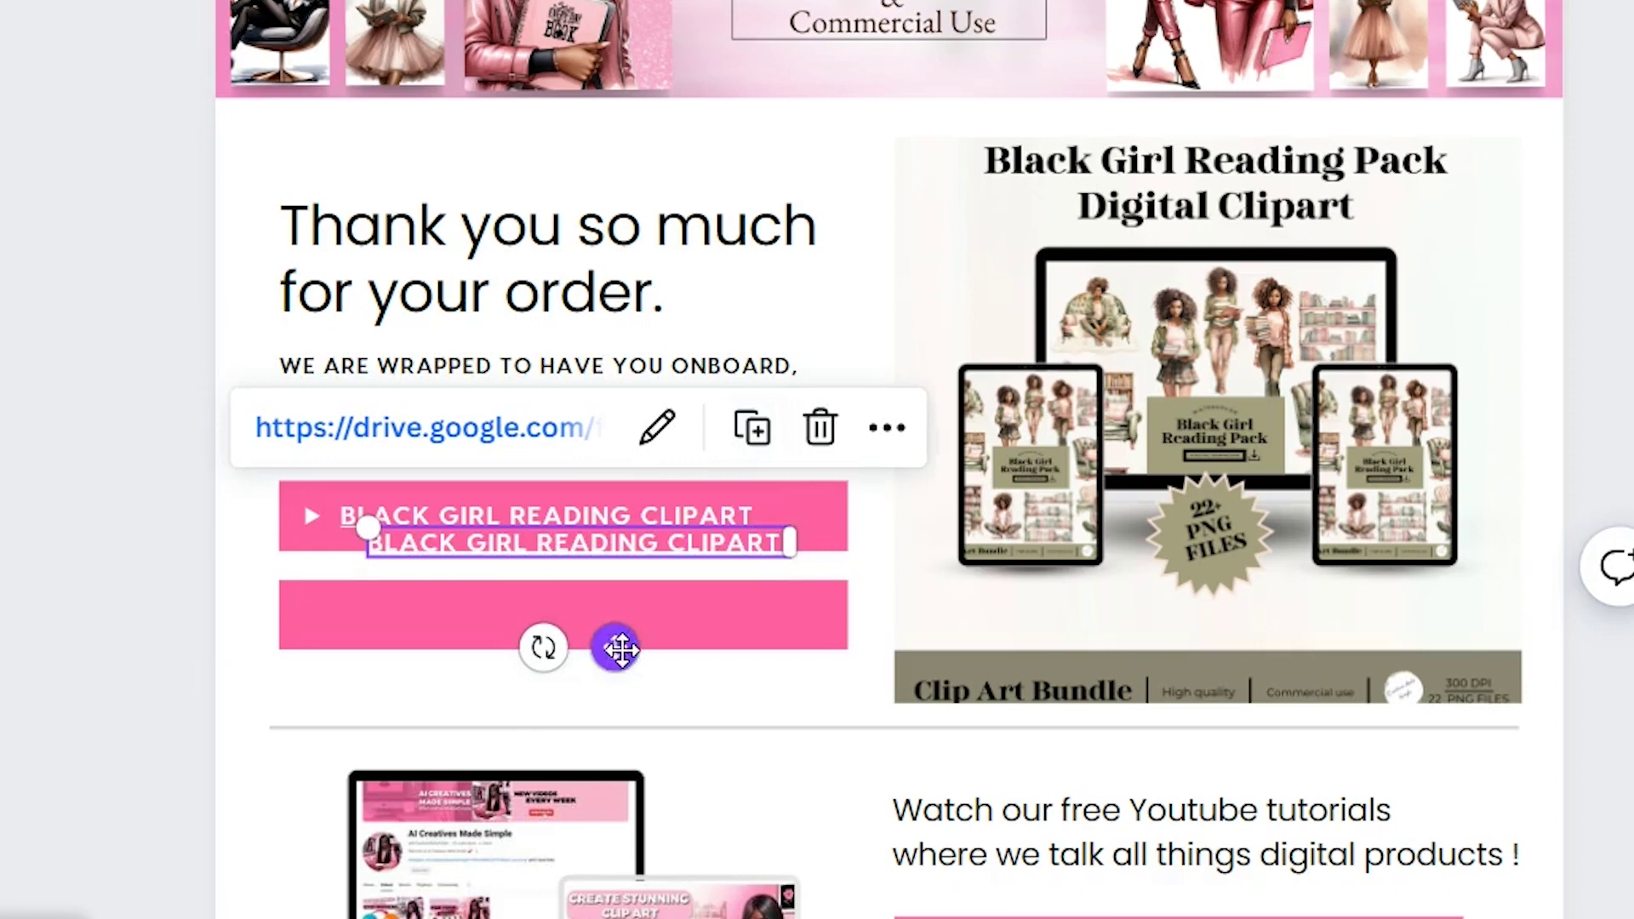
pyautogui.moveTo(614, 647); pyautogui.dragTo(612, 714)
pyautogui.doubleClick(728, 611)
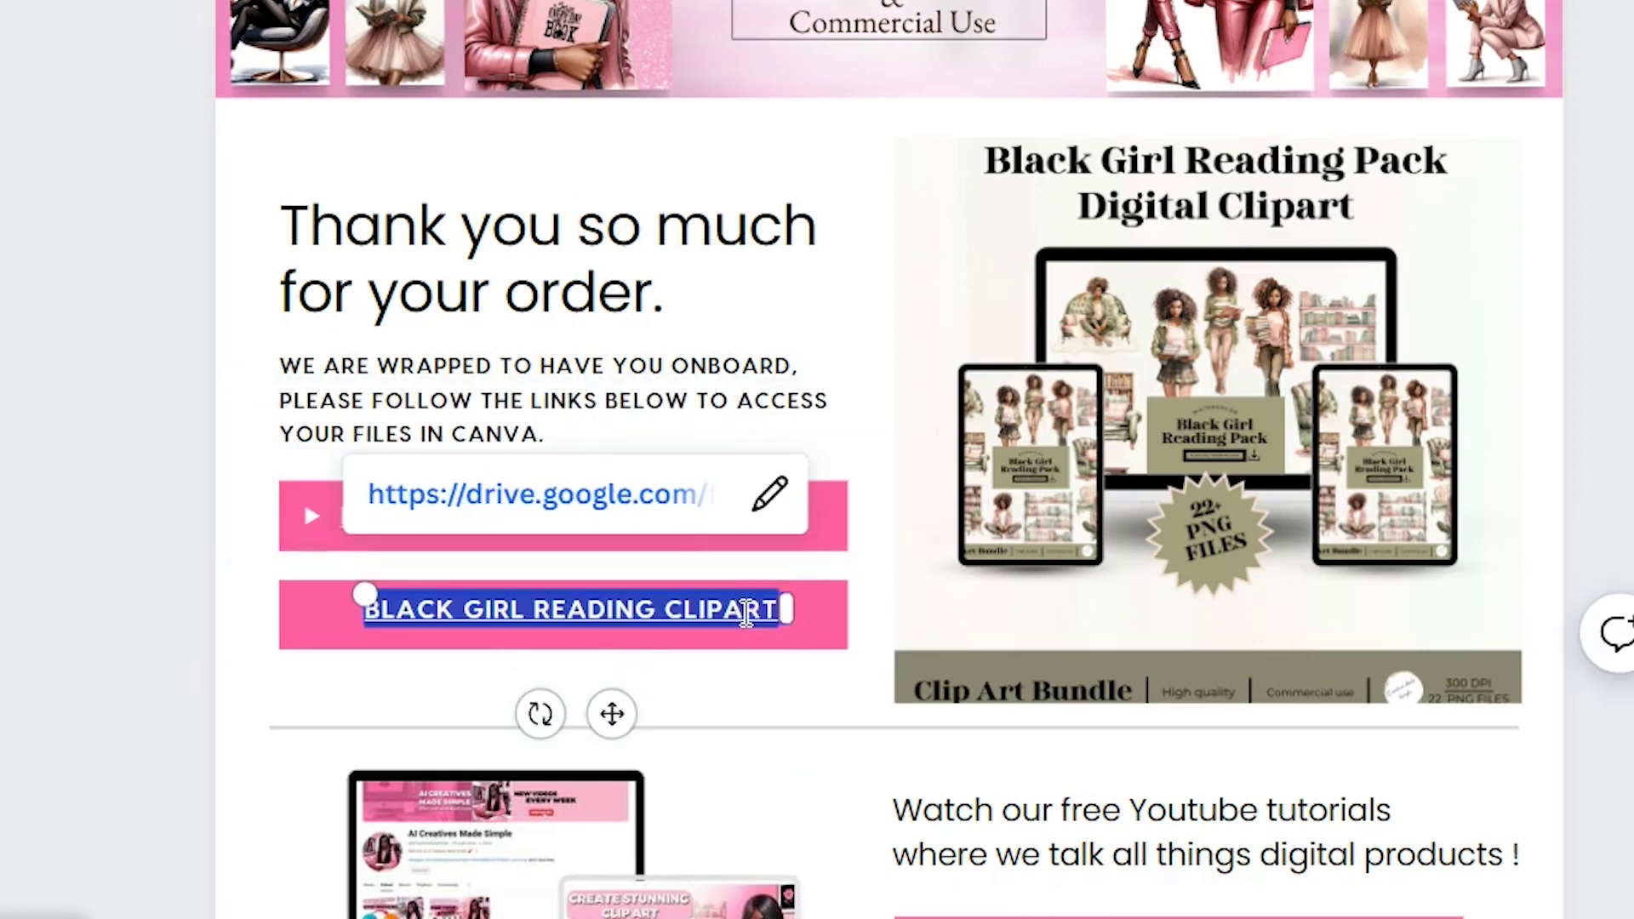
pyautogui.press('BackSpace')
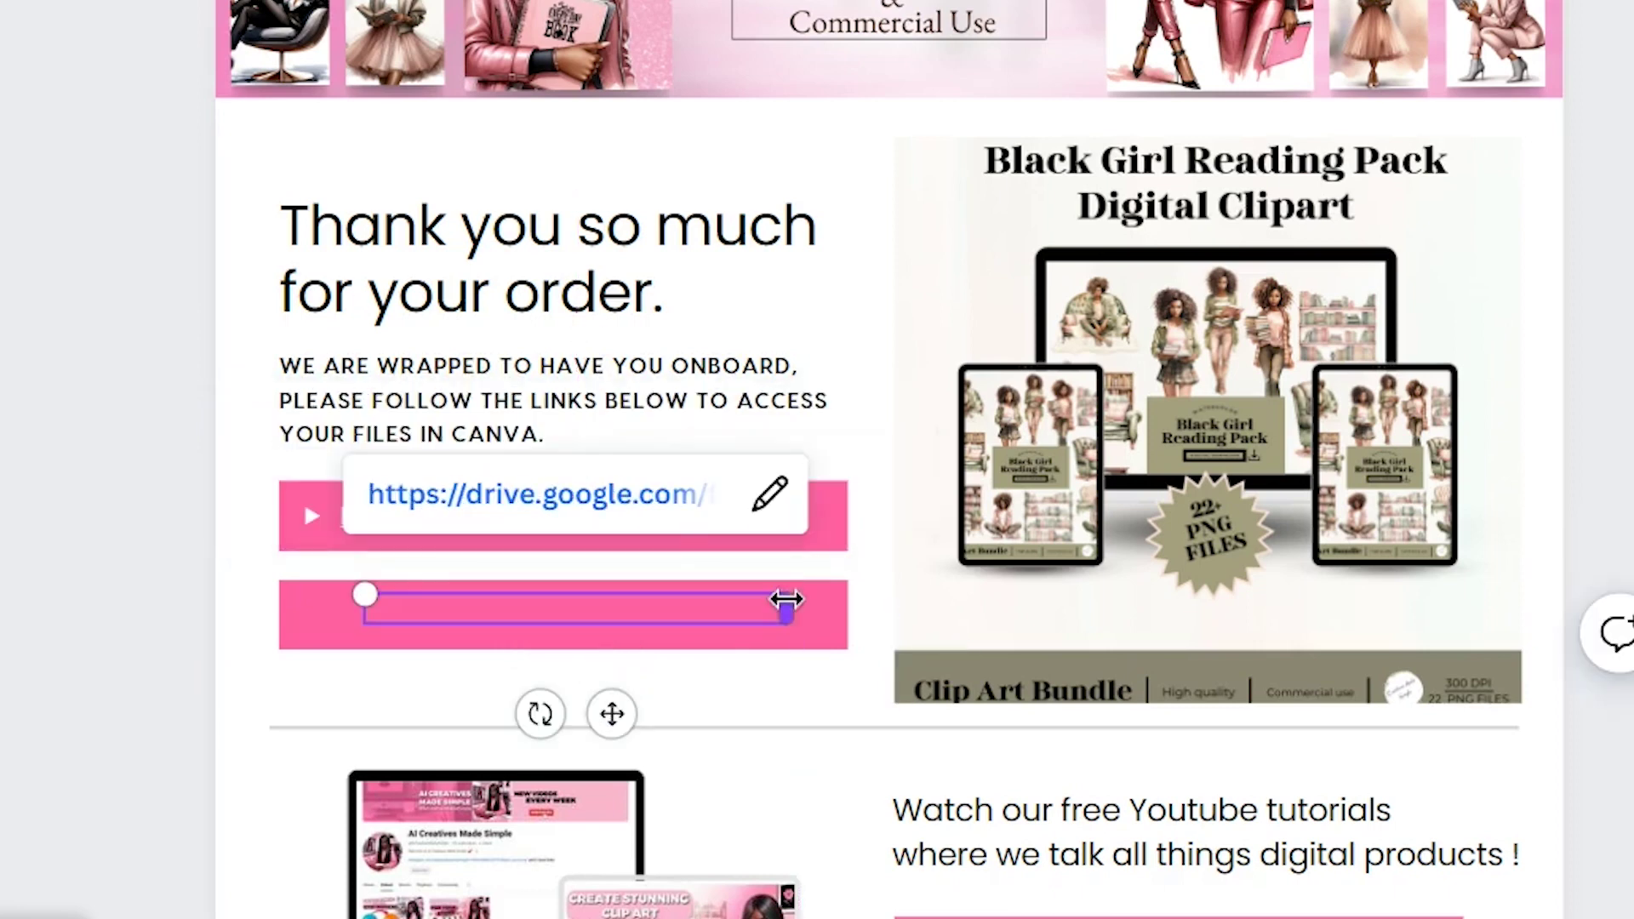
pyautogui.write('DELIVE')
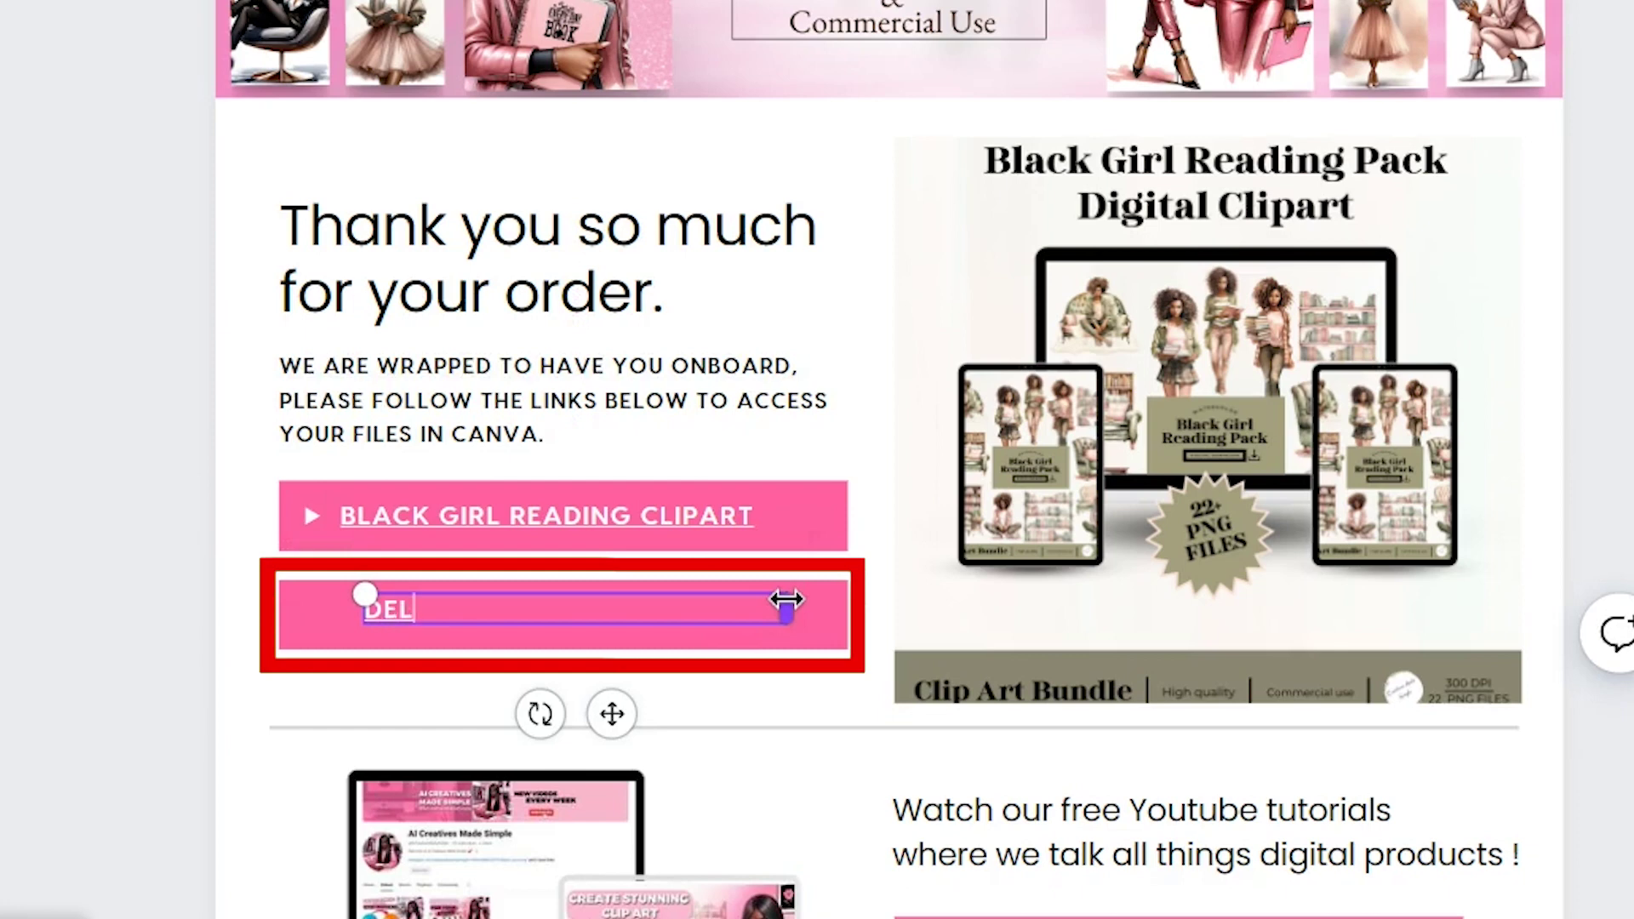
pyautogui.press('BackSpace')
pyautogui.press('BackSpace')
pyautogui.write('IVERIABLE FILES')
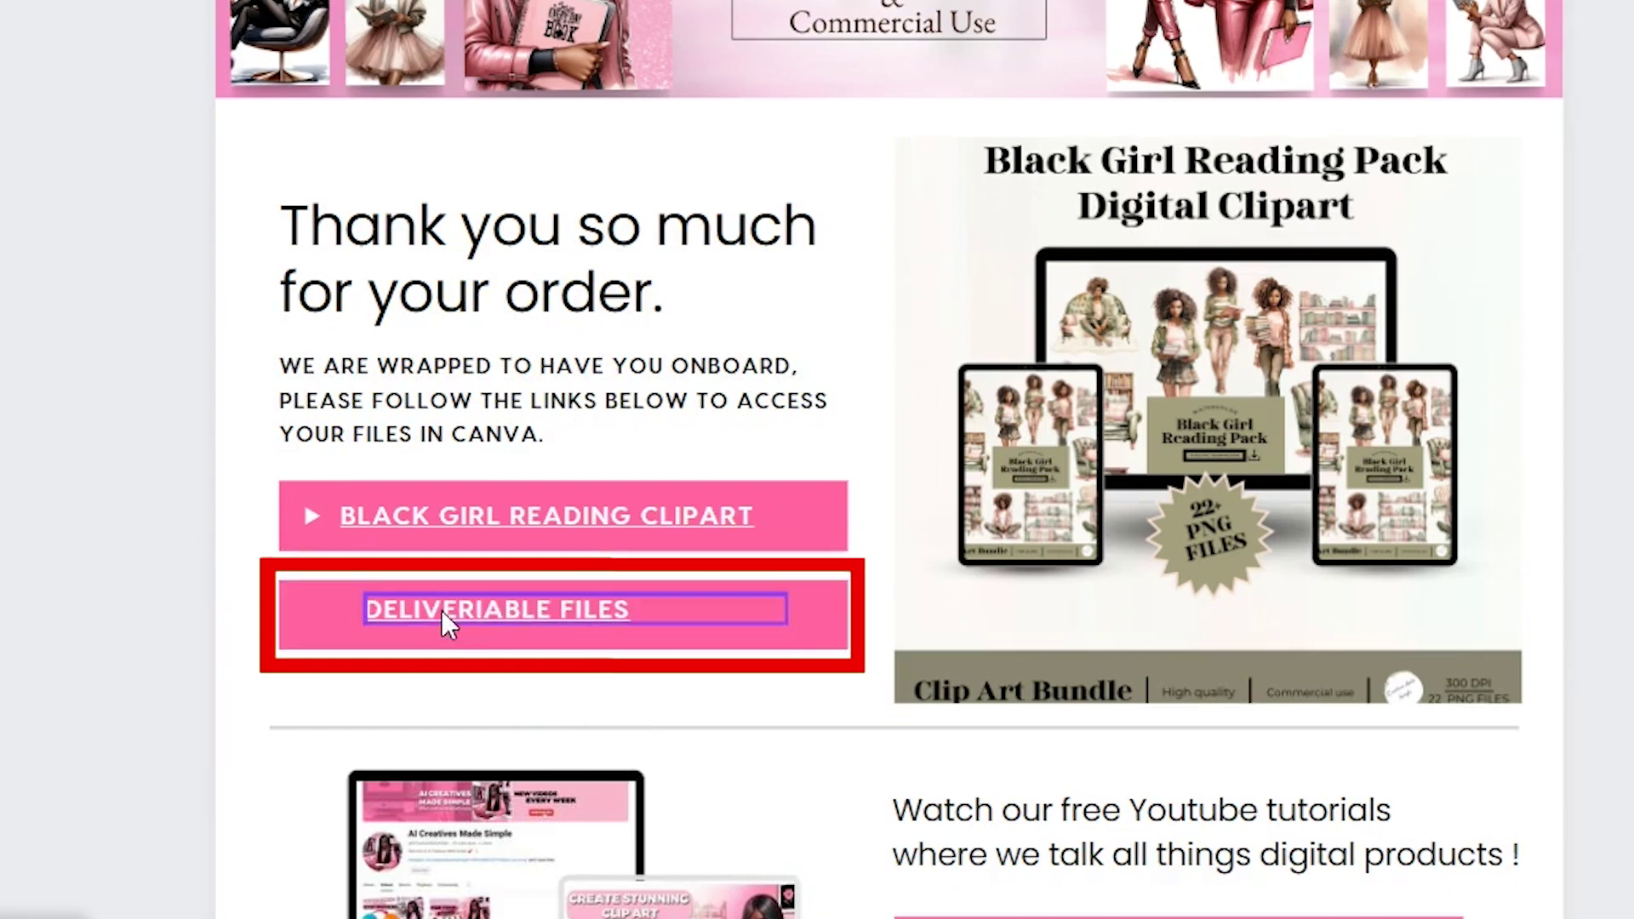
pyautogui.click(475, 617)
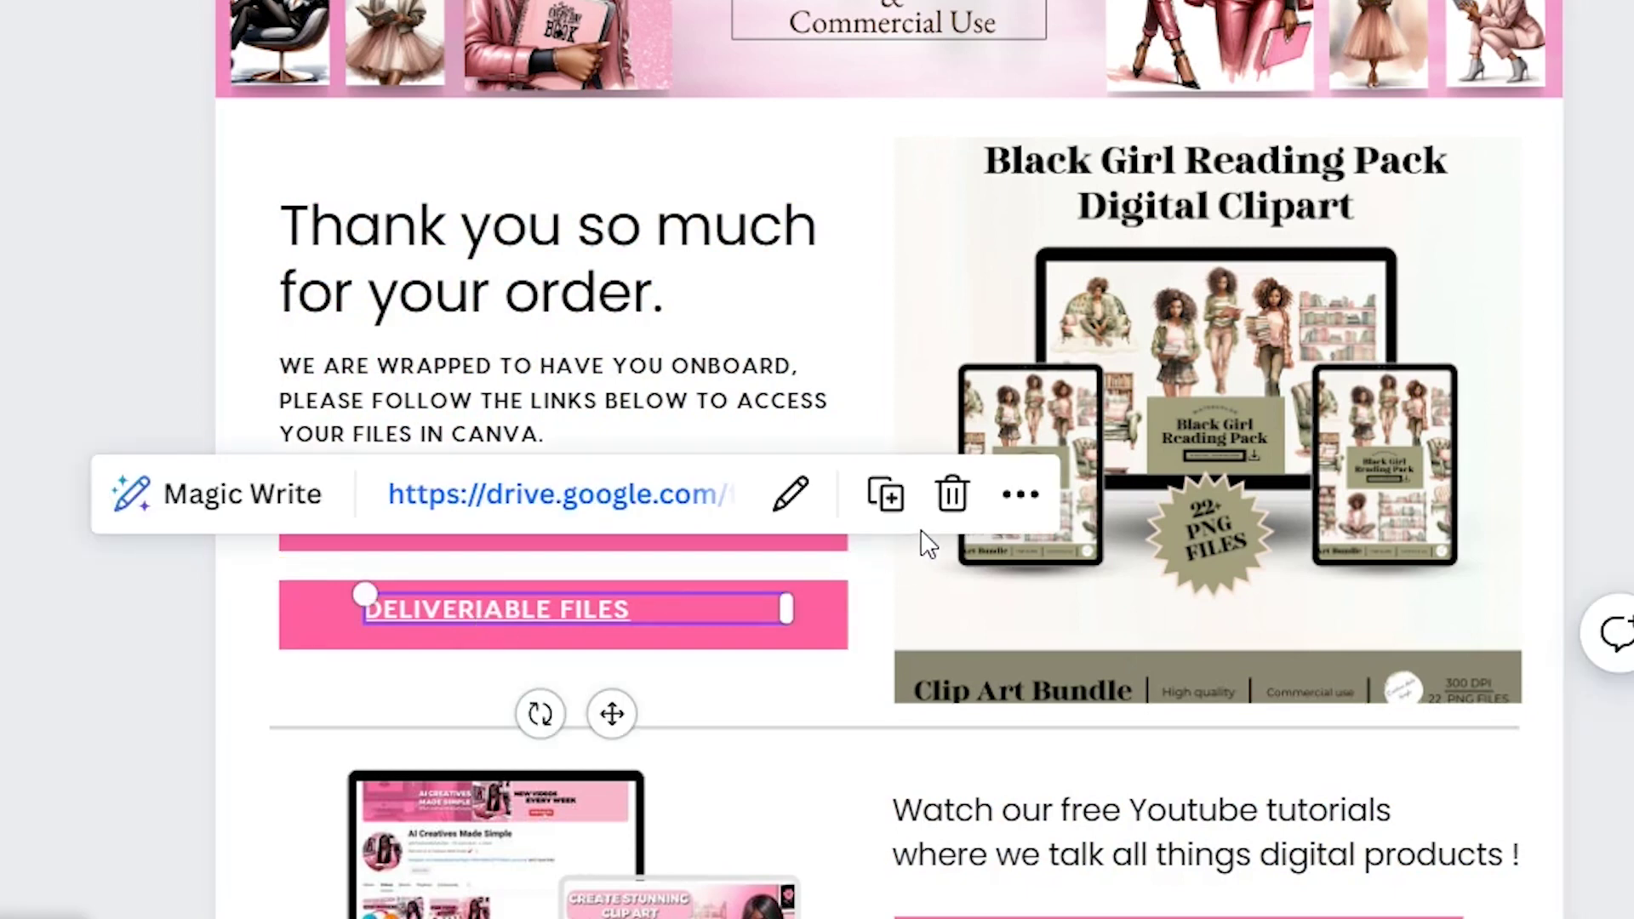
# Clear the old URL from the DELIVERIABLE FILES link field.
pyautogui.click(800, 503)
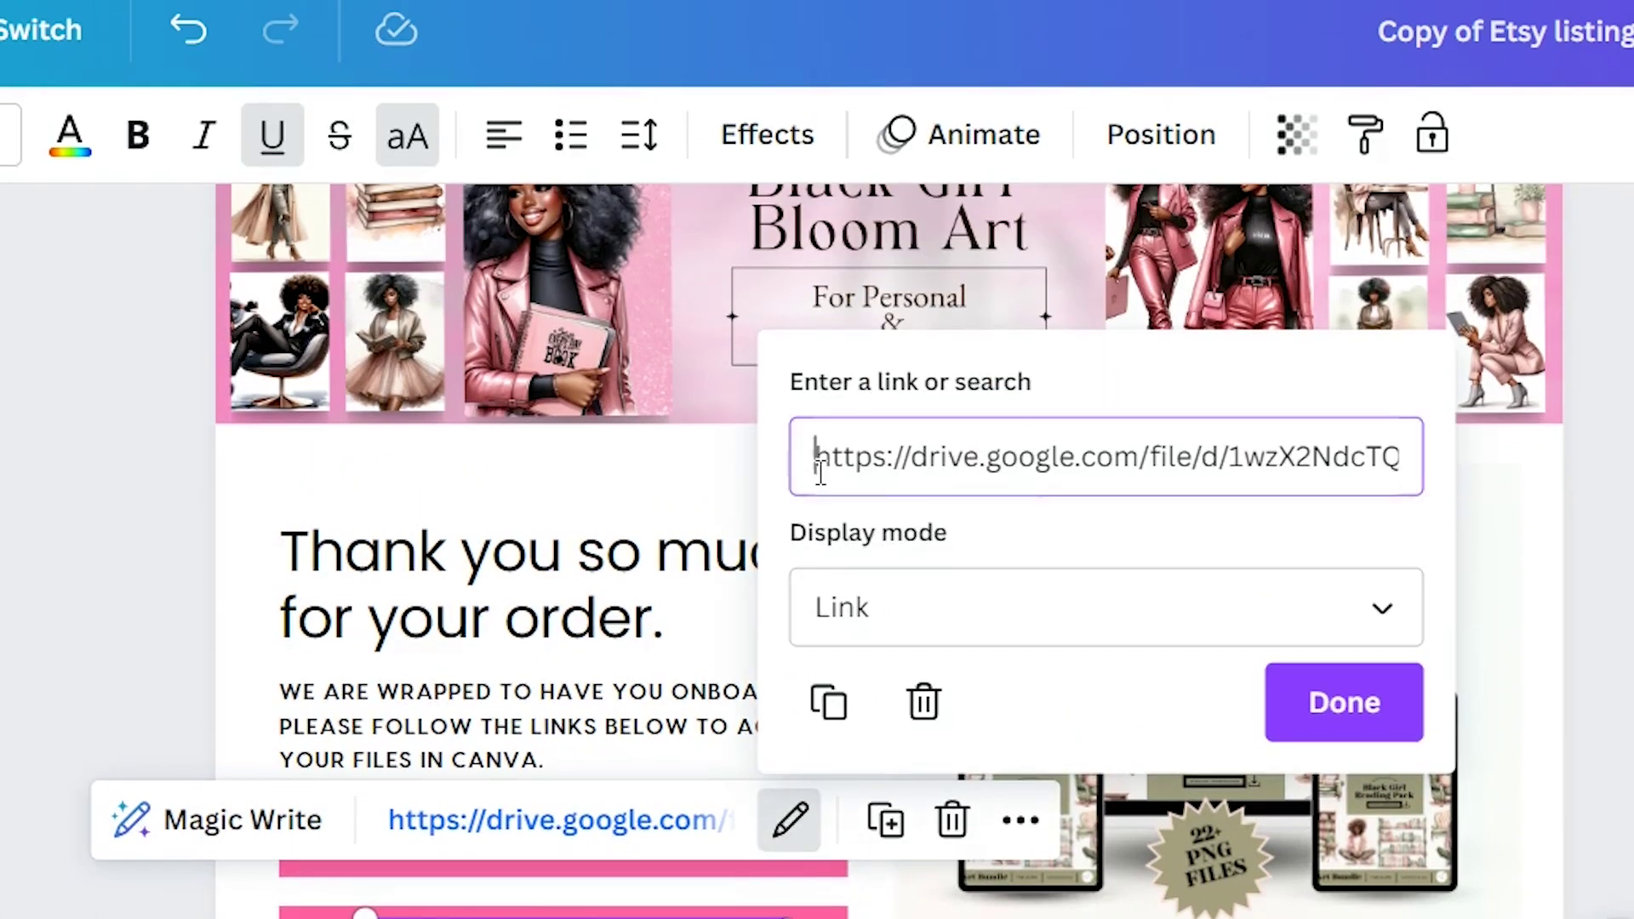
pyautogui.moveTo(817, 137); pyautogui.dragTo(1400, 130)
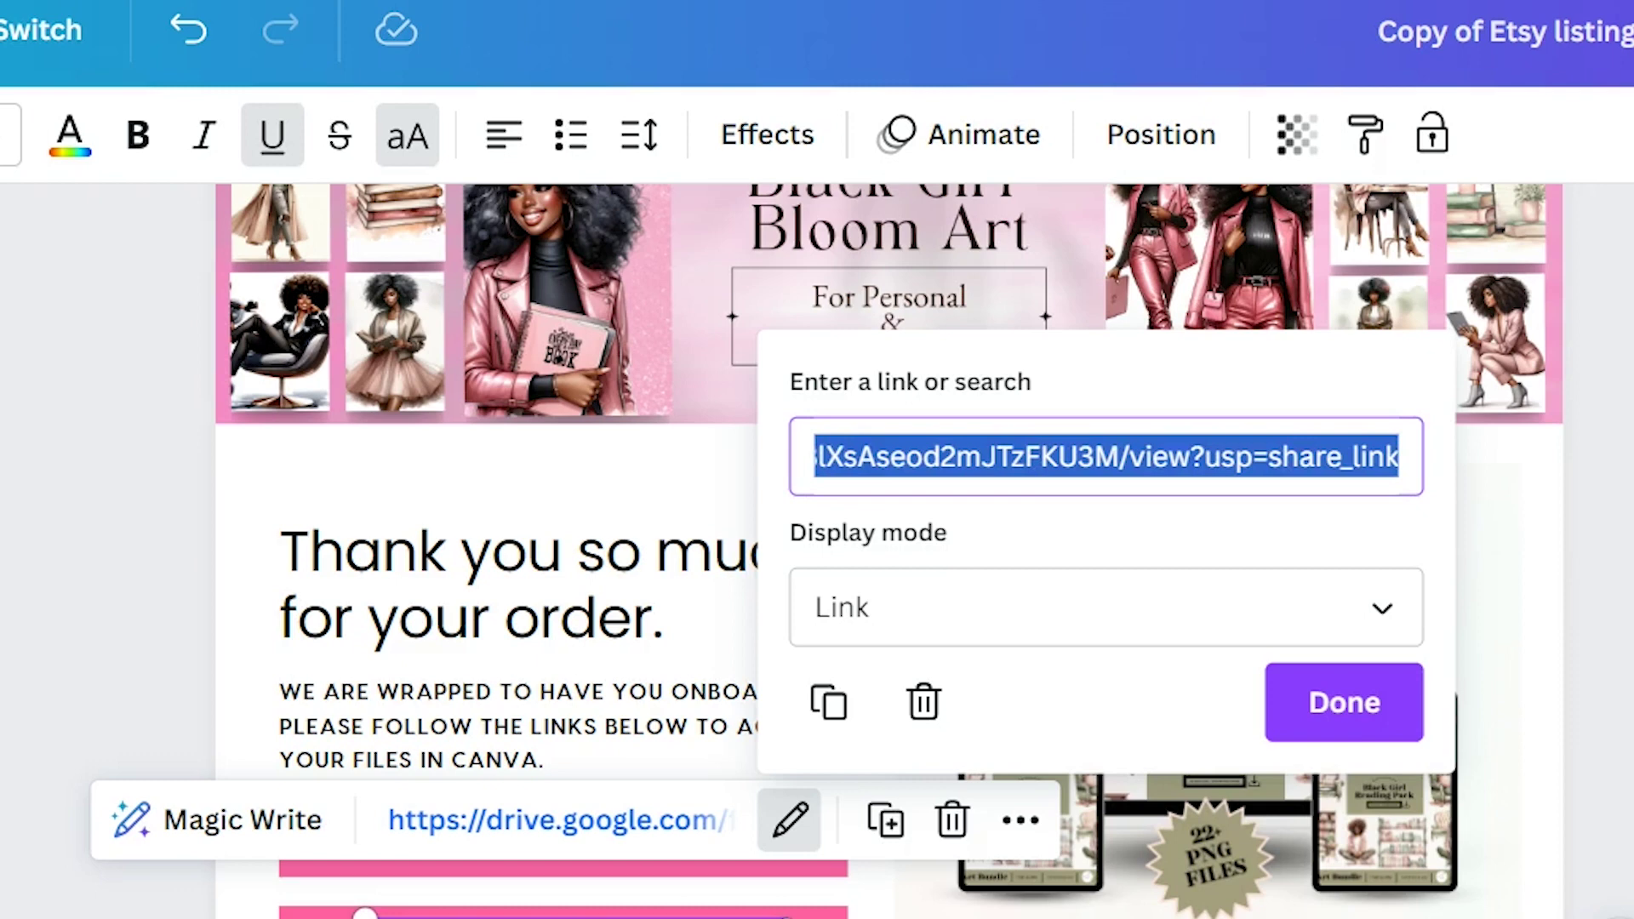
pyautogui.press('BackSpace')
pyautogui.rightClick(954, 447)
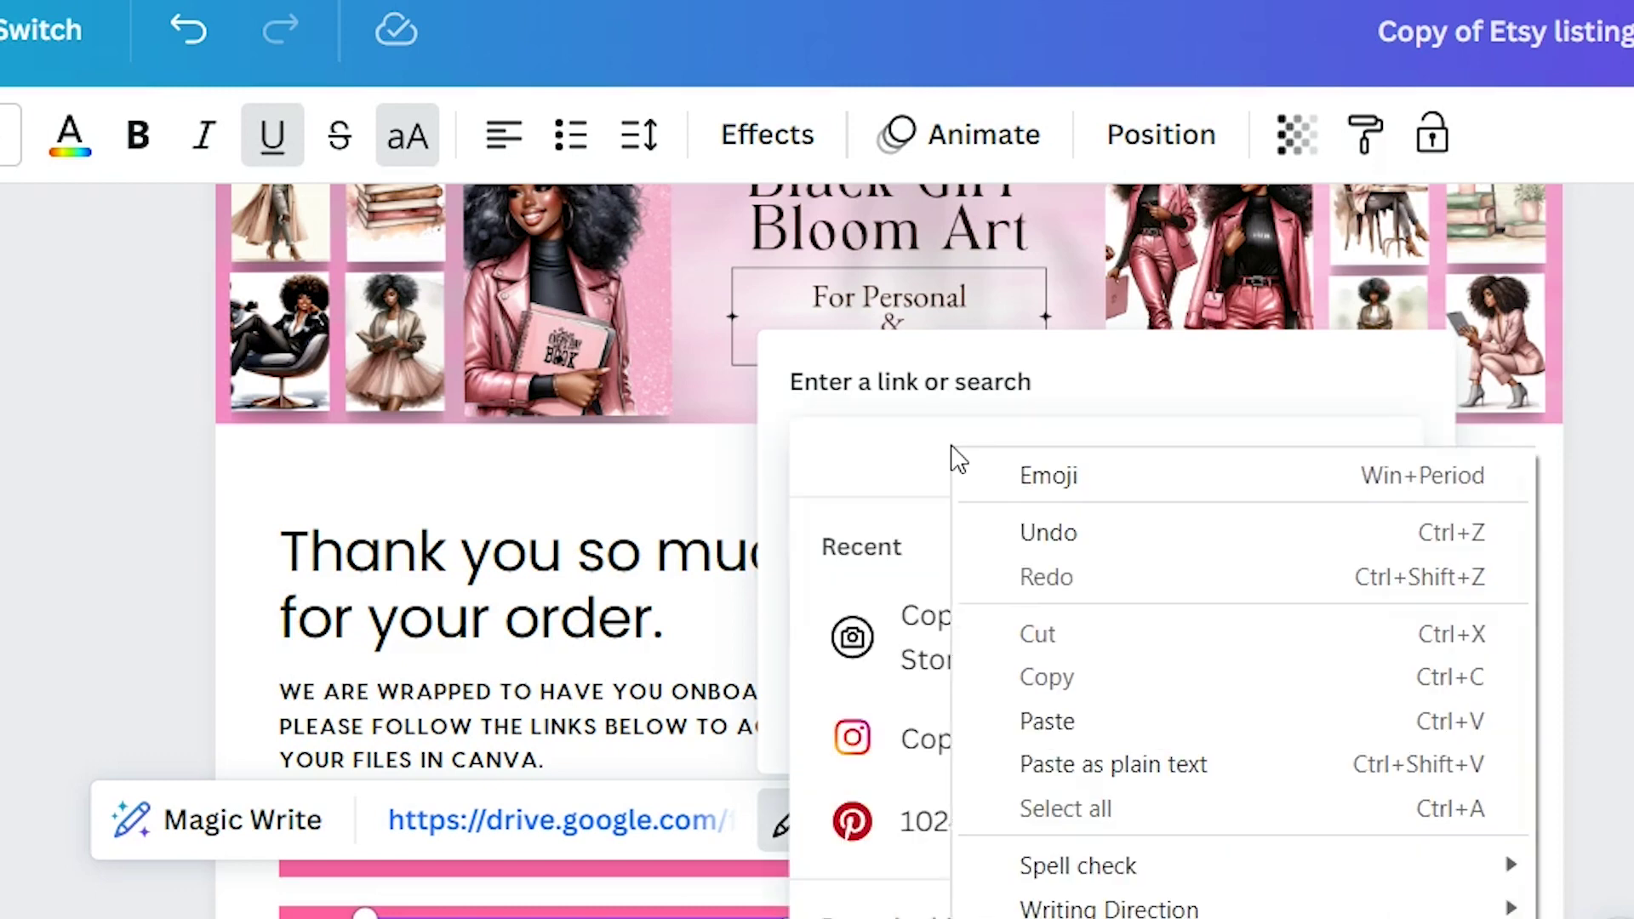
pyautogui.click(868, 479)
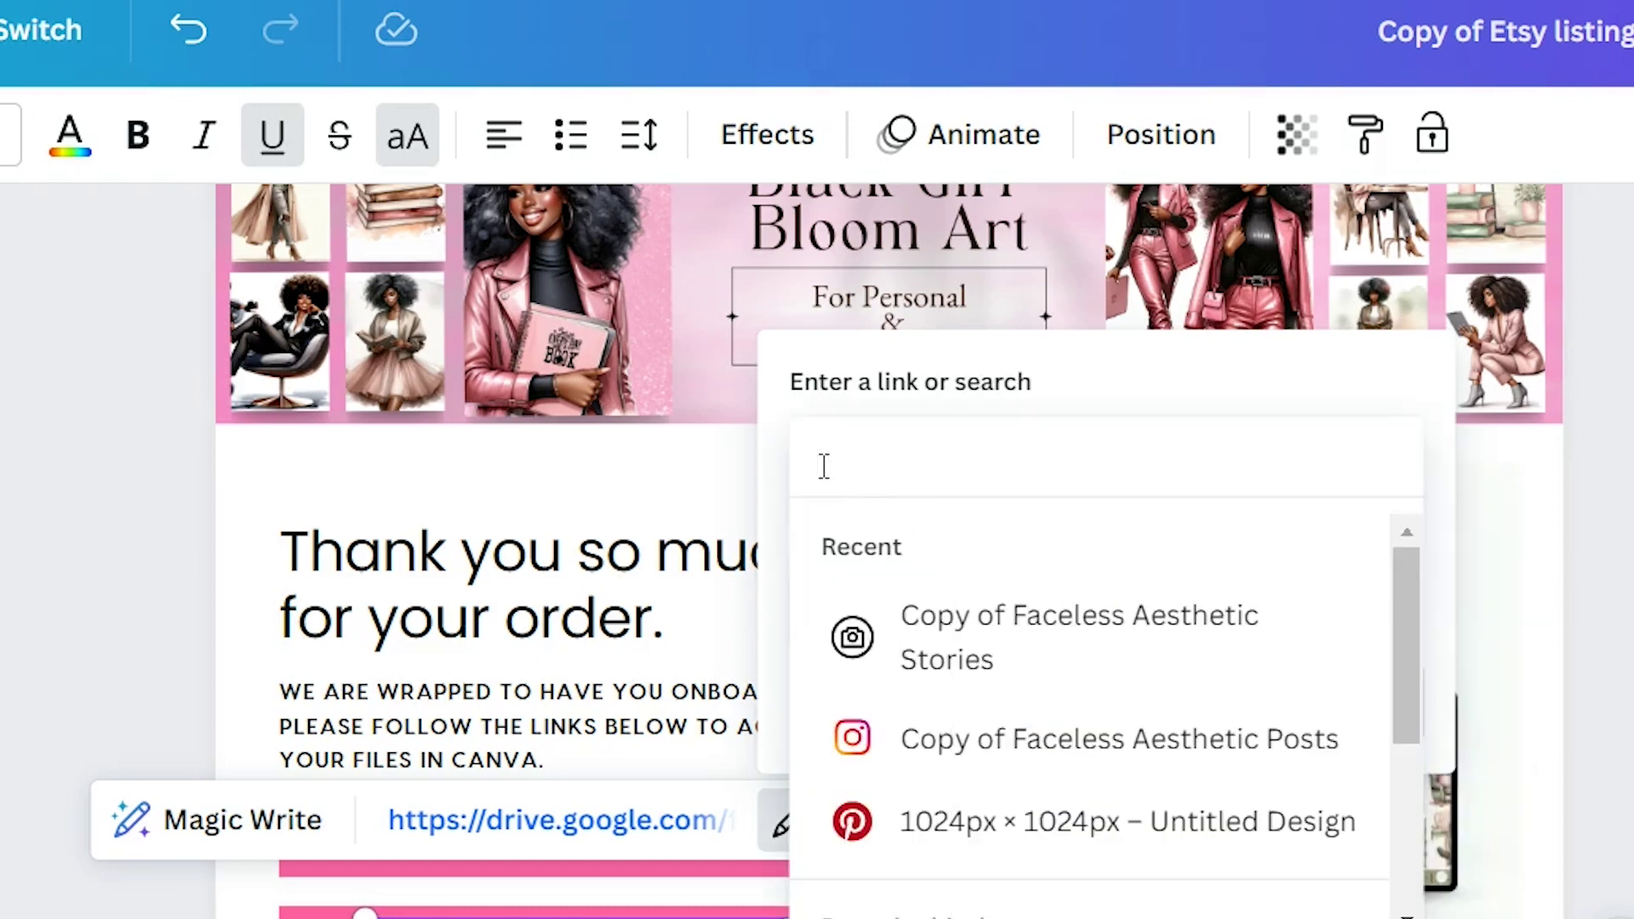
pyautogui.write('www.m')
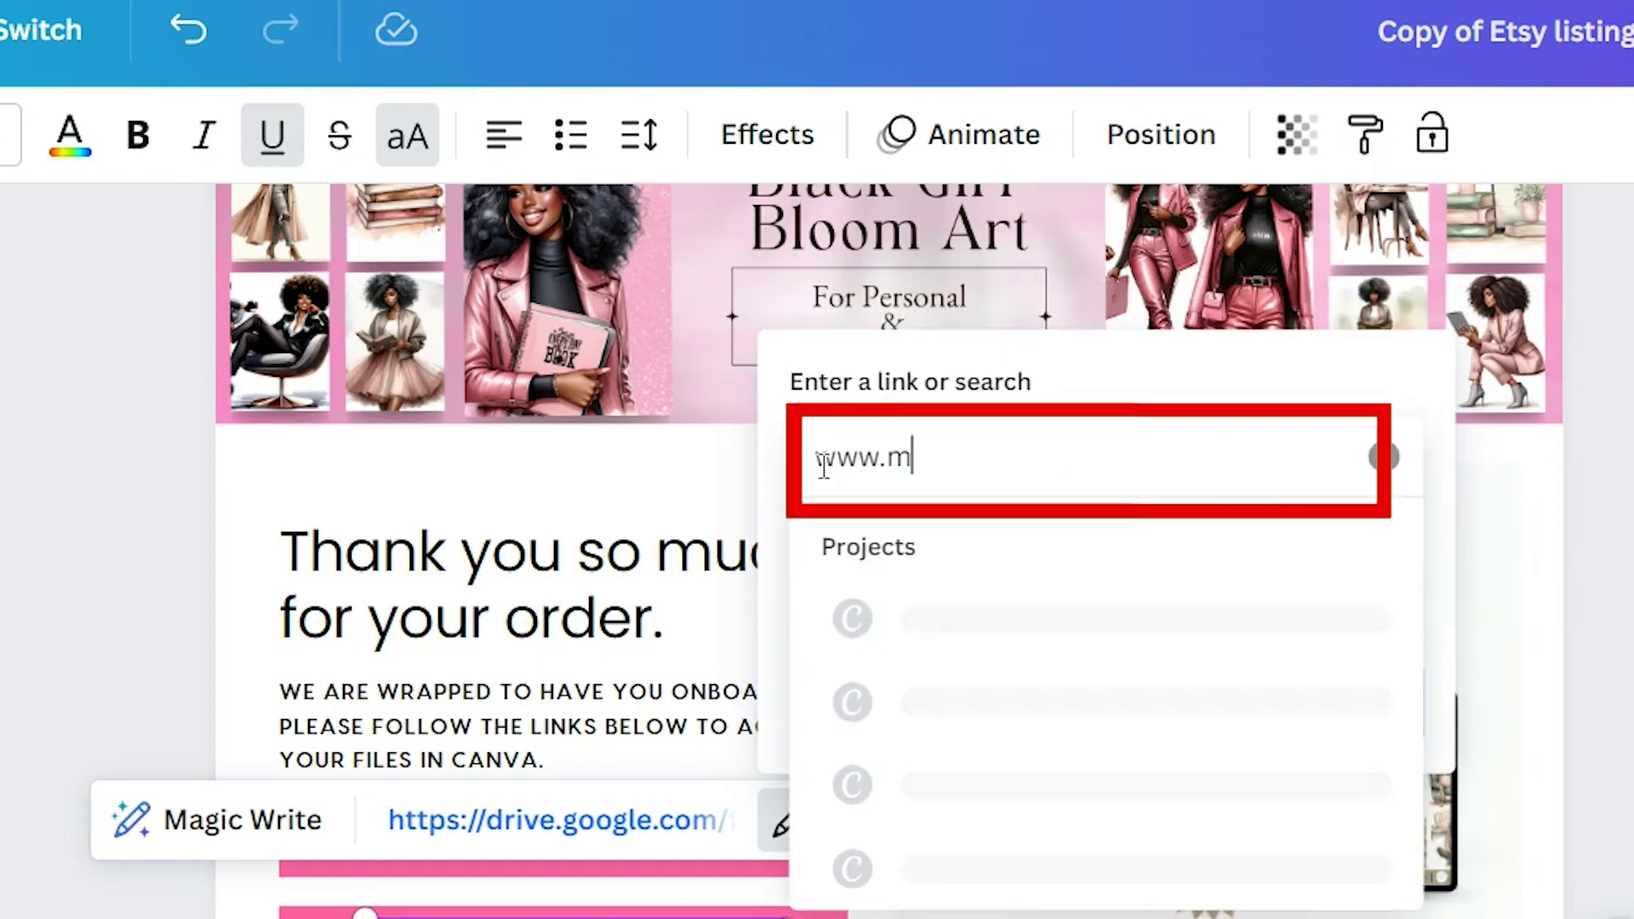
pyautogui.press('BackSpace')
pyautogui.press('BackSpace')
pyautogui.press('BackSpace')
pyautogui.press('BackSpace')
pyautogui.press('BackSpace')
pyautogui.press('BackSpace')
pyautogui.press('BackSpace')
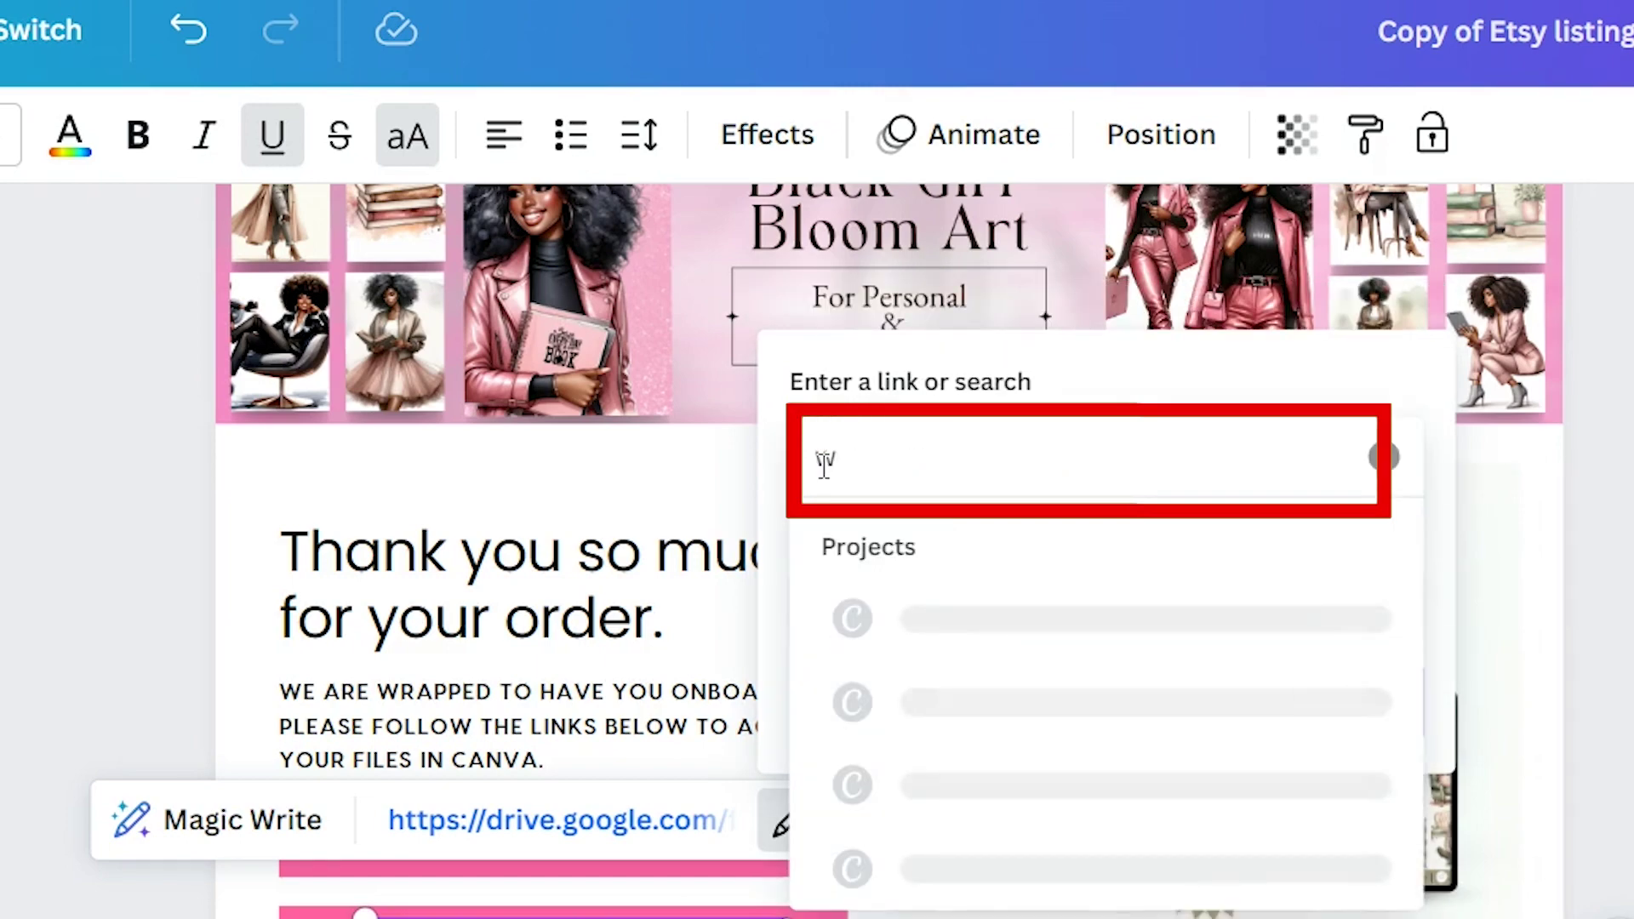
pyautogui.press('Escape')
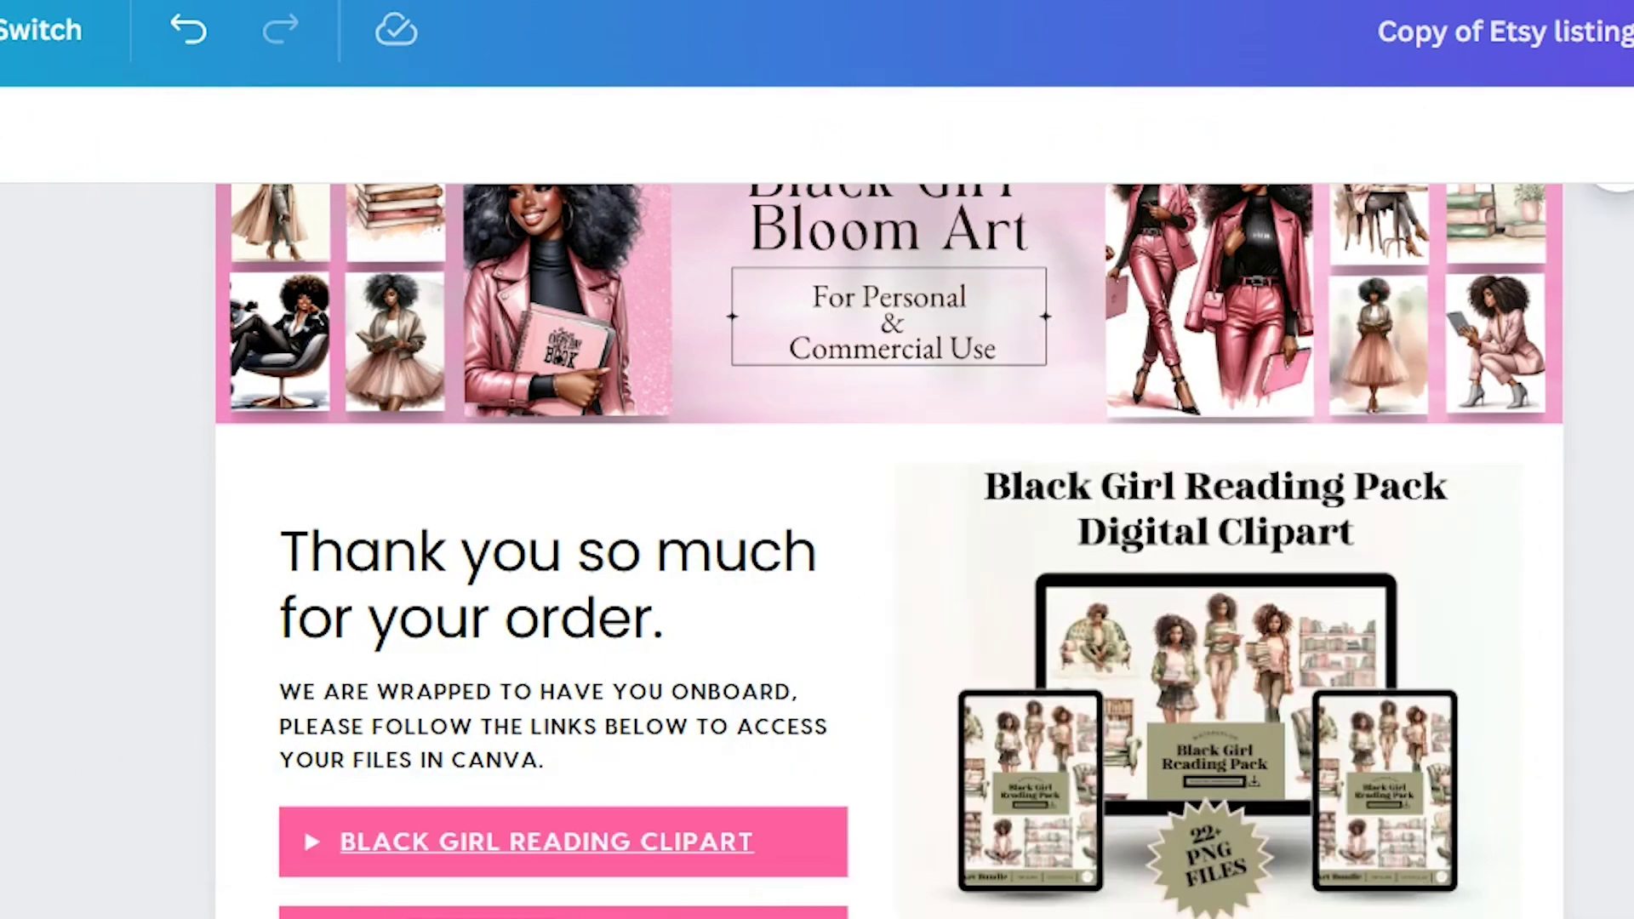
# Copy the Google Drive URL from the BLACK GIRL READING CLIPART button's link.
pyautogui.rightClick(578, 855)
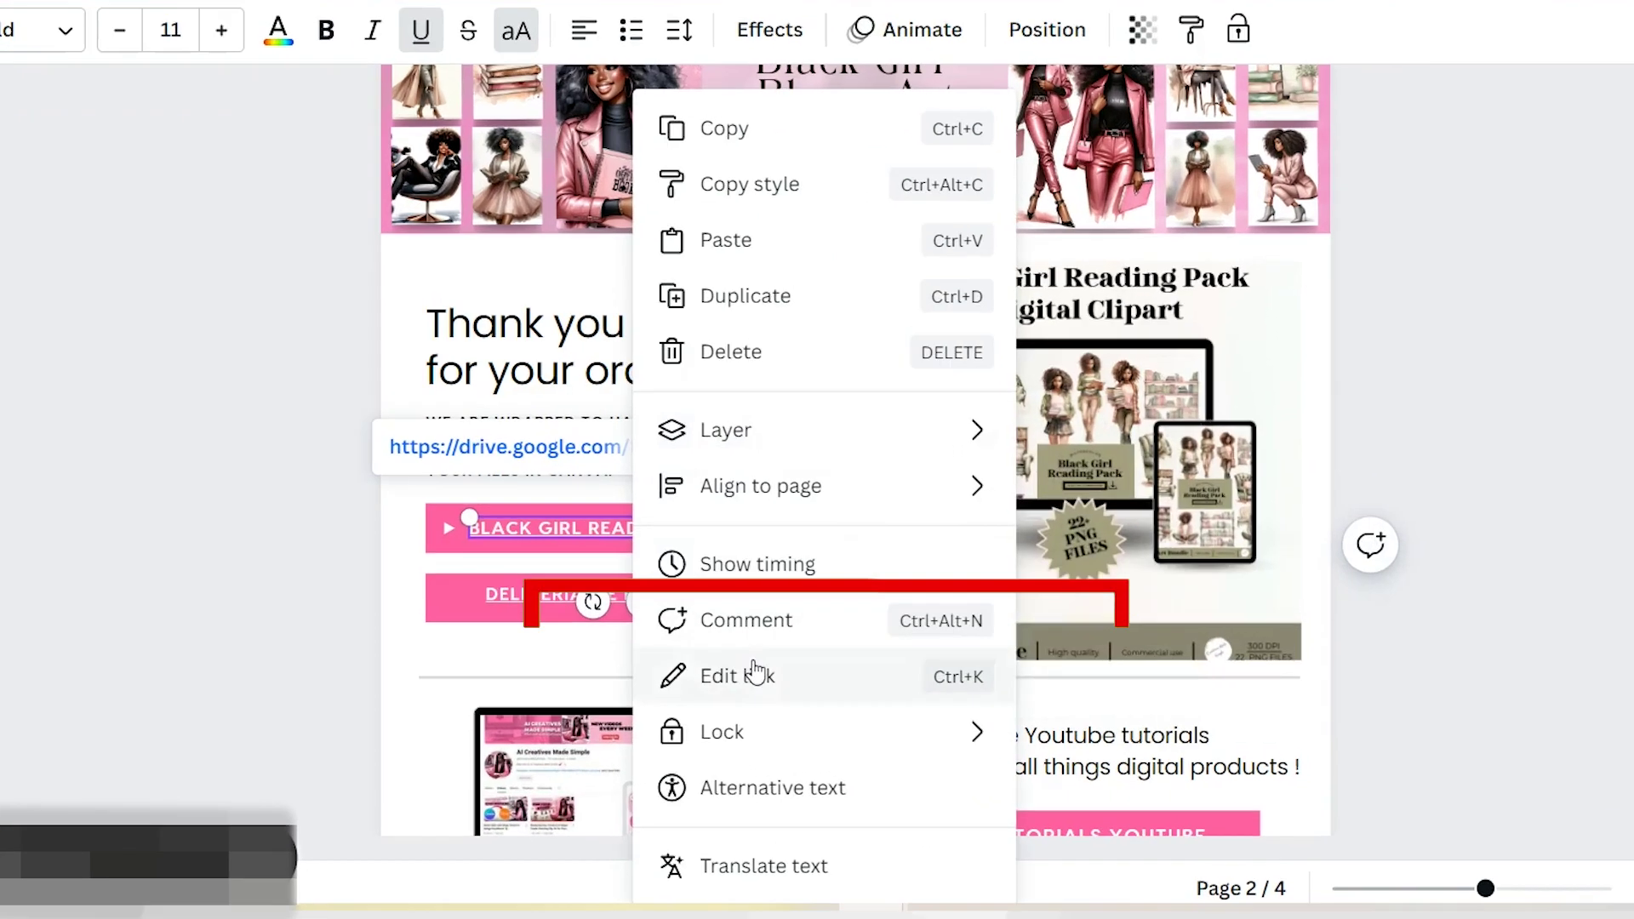
pyautogui.click(753, 703)
pyautogui.hotkey('ctrl', 'a')
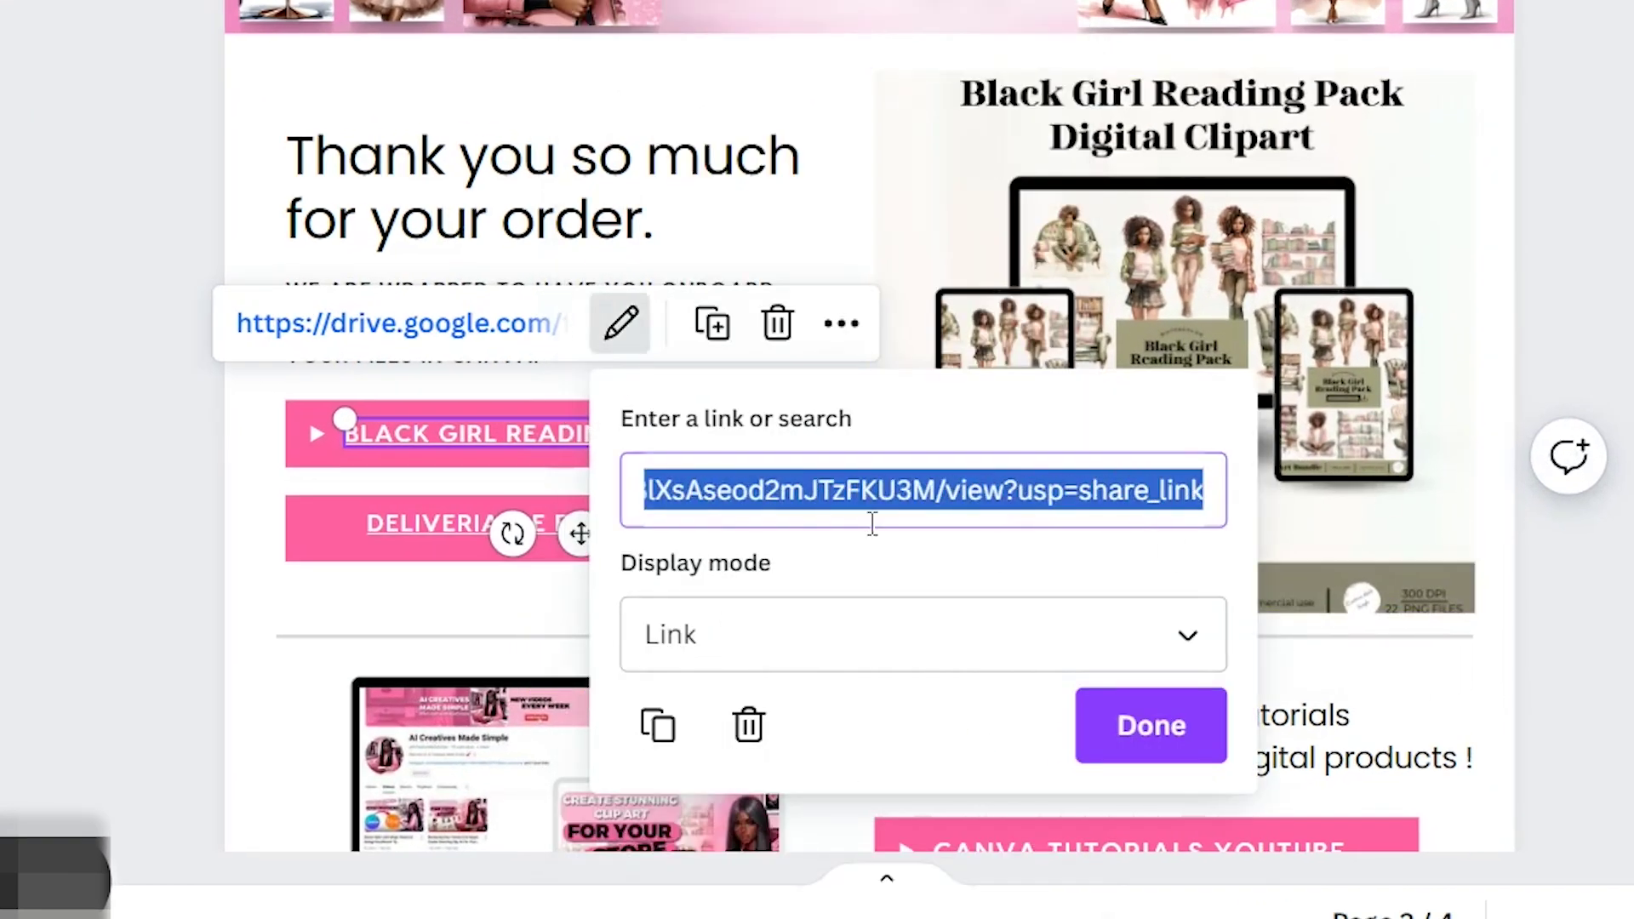
pyautogui.rightClick(873, 524)
pyautogui.click(993, 208)
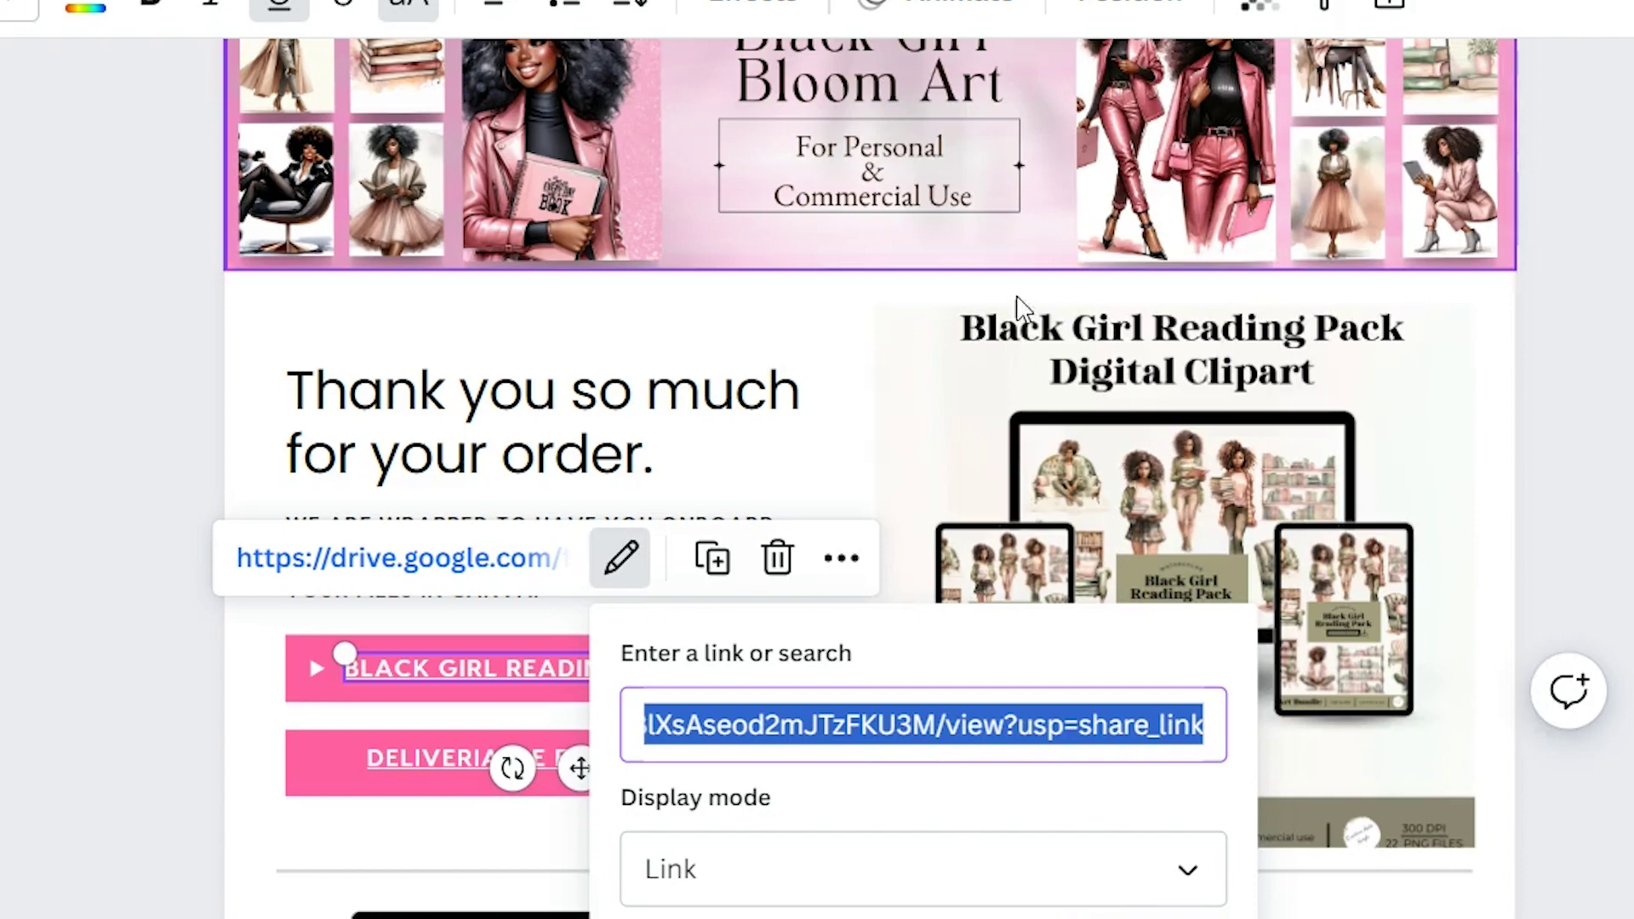
pyautogui.press('Escape')
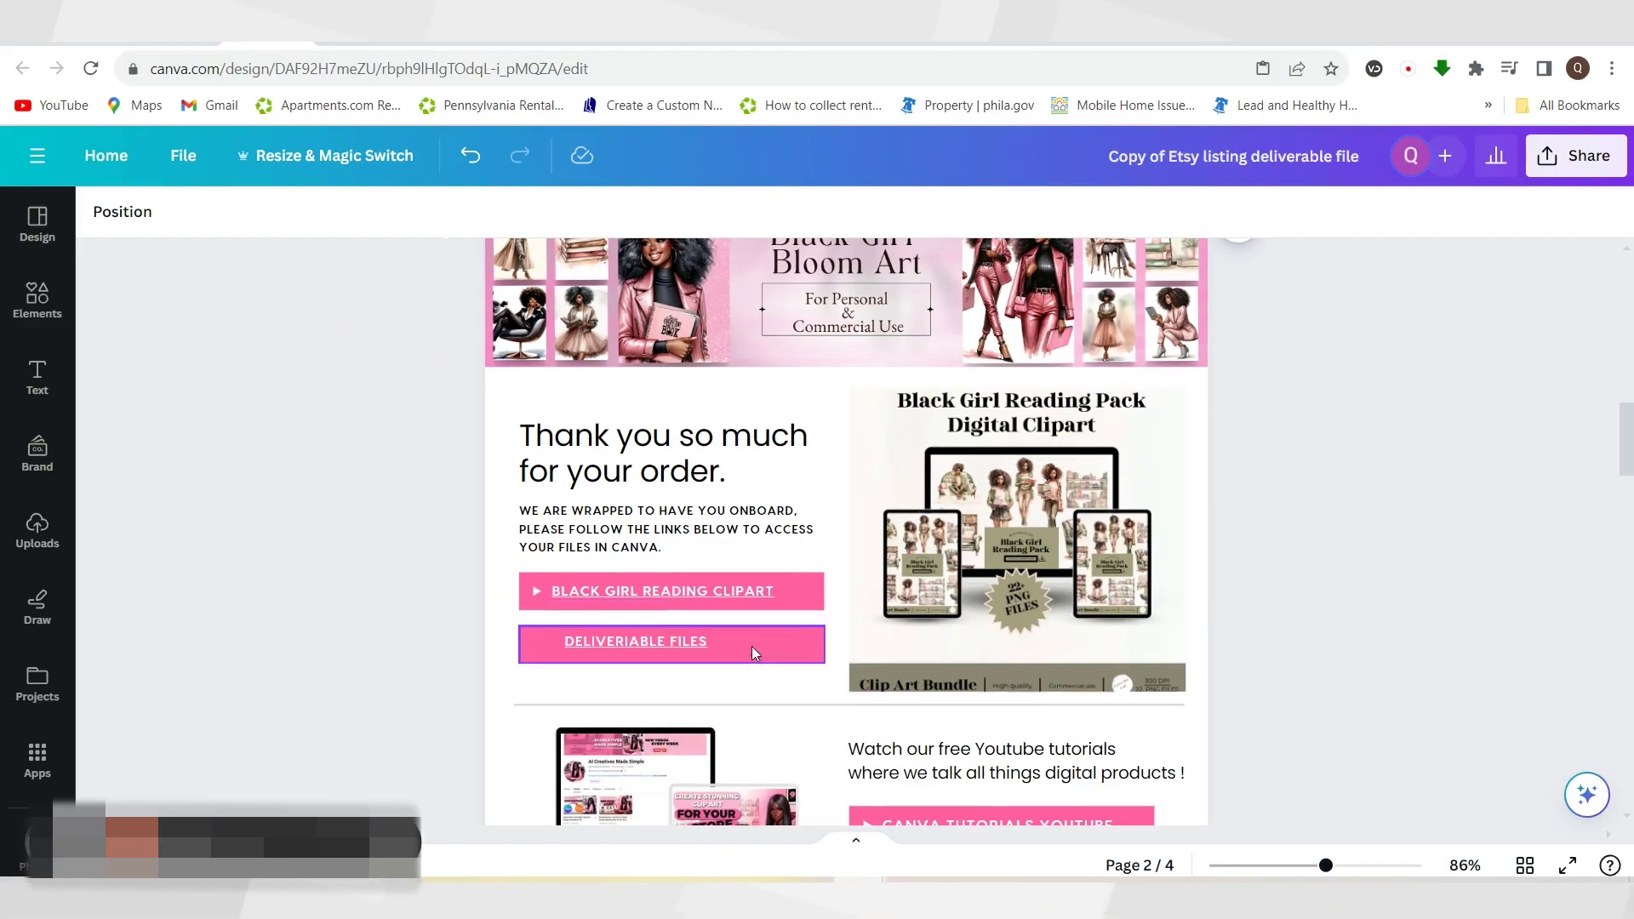
# Replace the DELIVERIABLE FILES link with the pasted Google Drive file URL.
pyautogui.rightClick(627, 640)
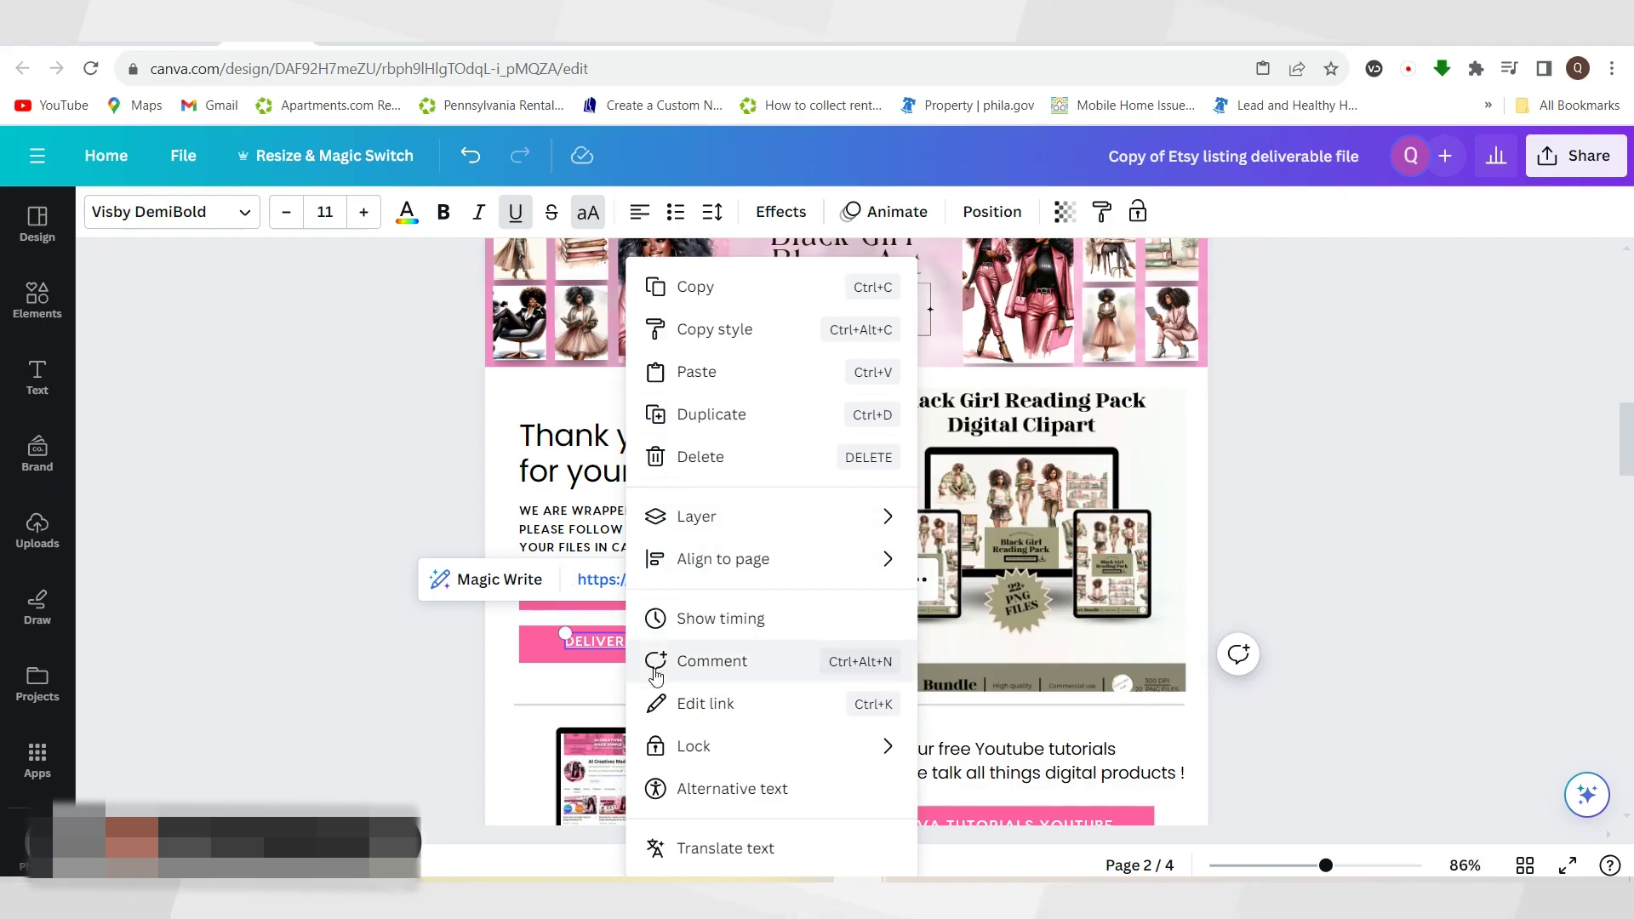
pyautogui.click(706, 703)
pyautogui.click(809, 385)
pyautogui.hotkey('ctrl', 'a')
pyautogui.press('BackSpace')
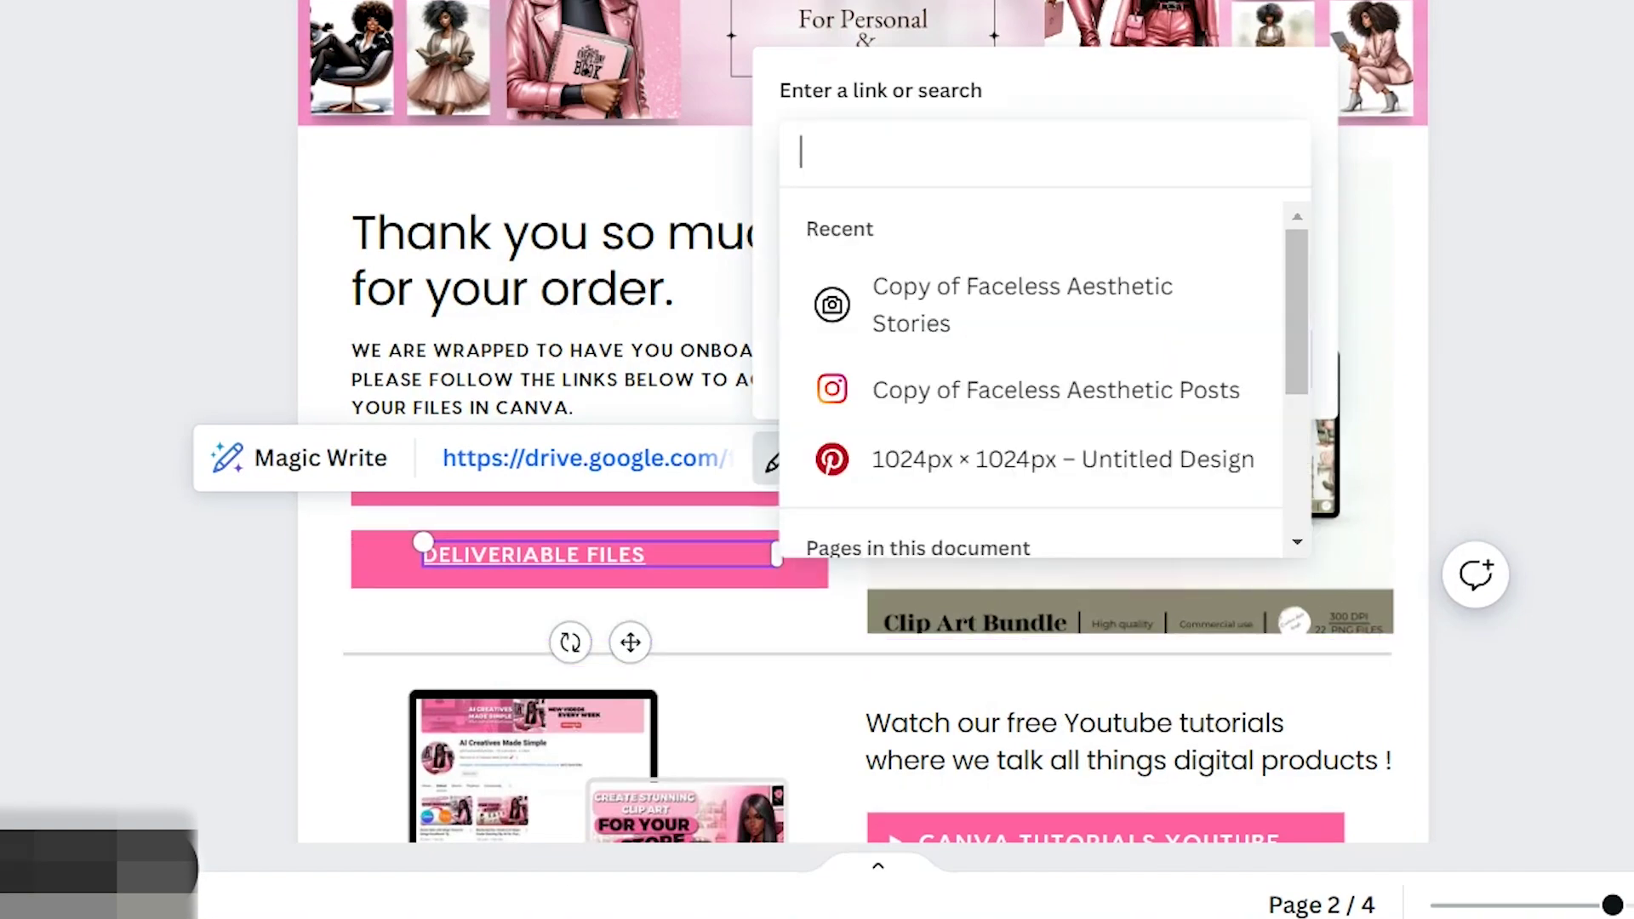
pyautogui.hotkey('ctrl', 'v')
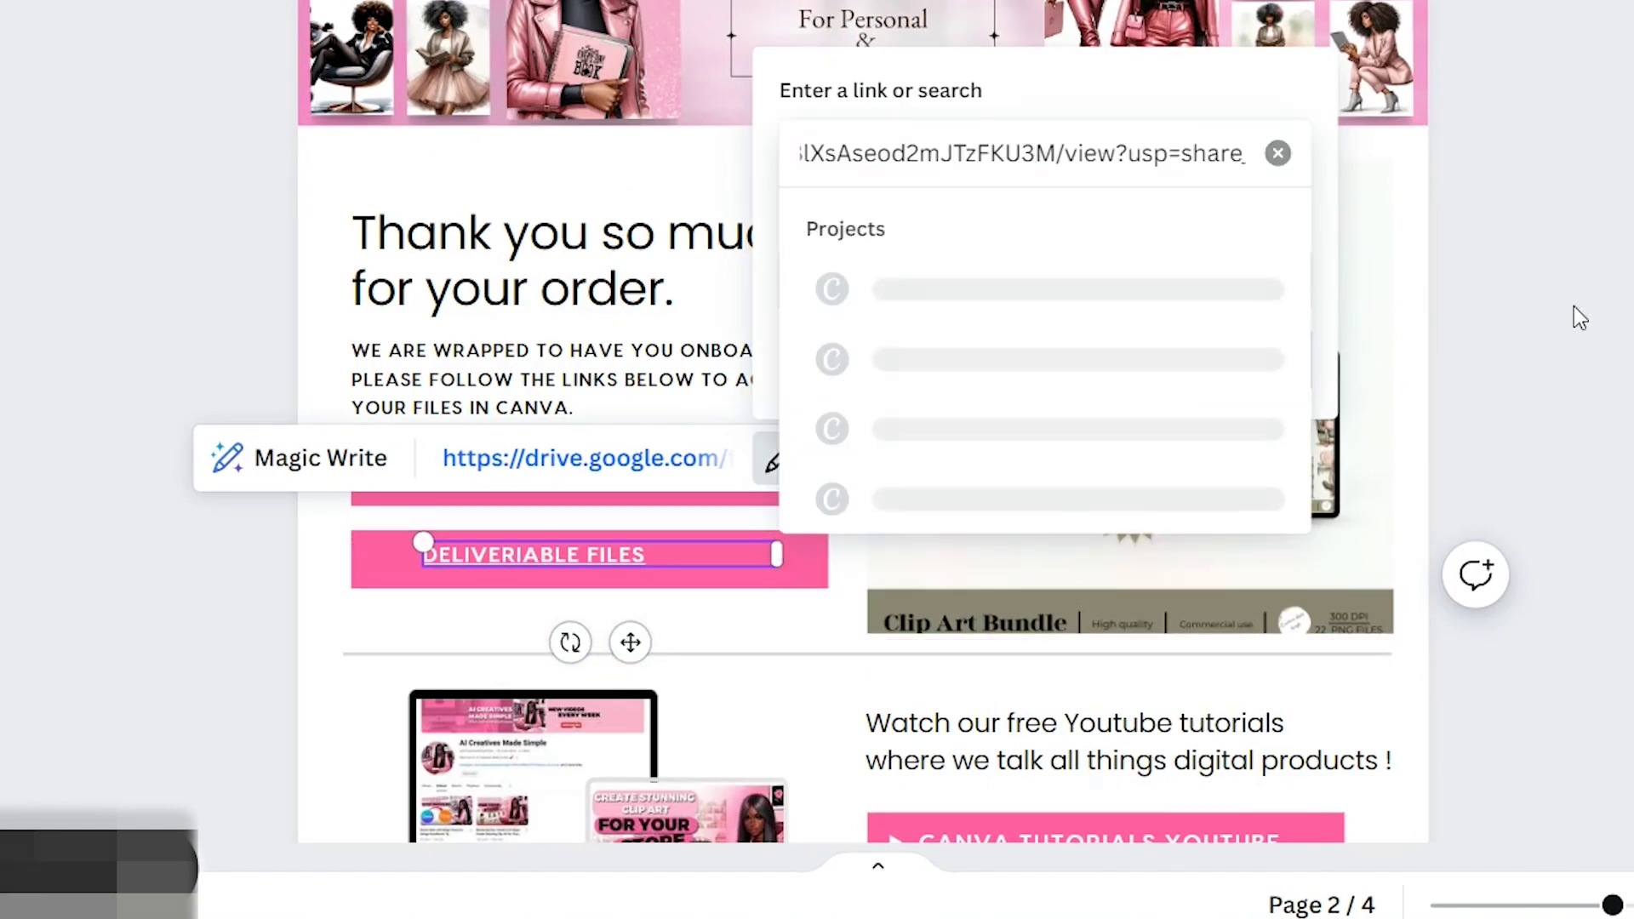
pyautogui.press('Return')
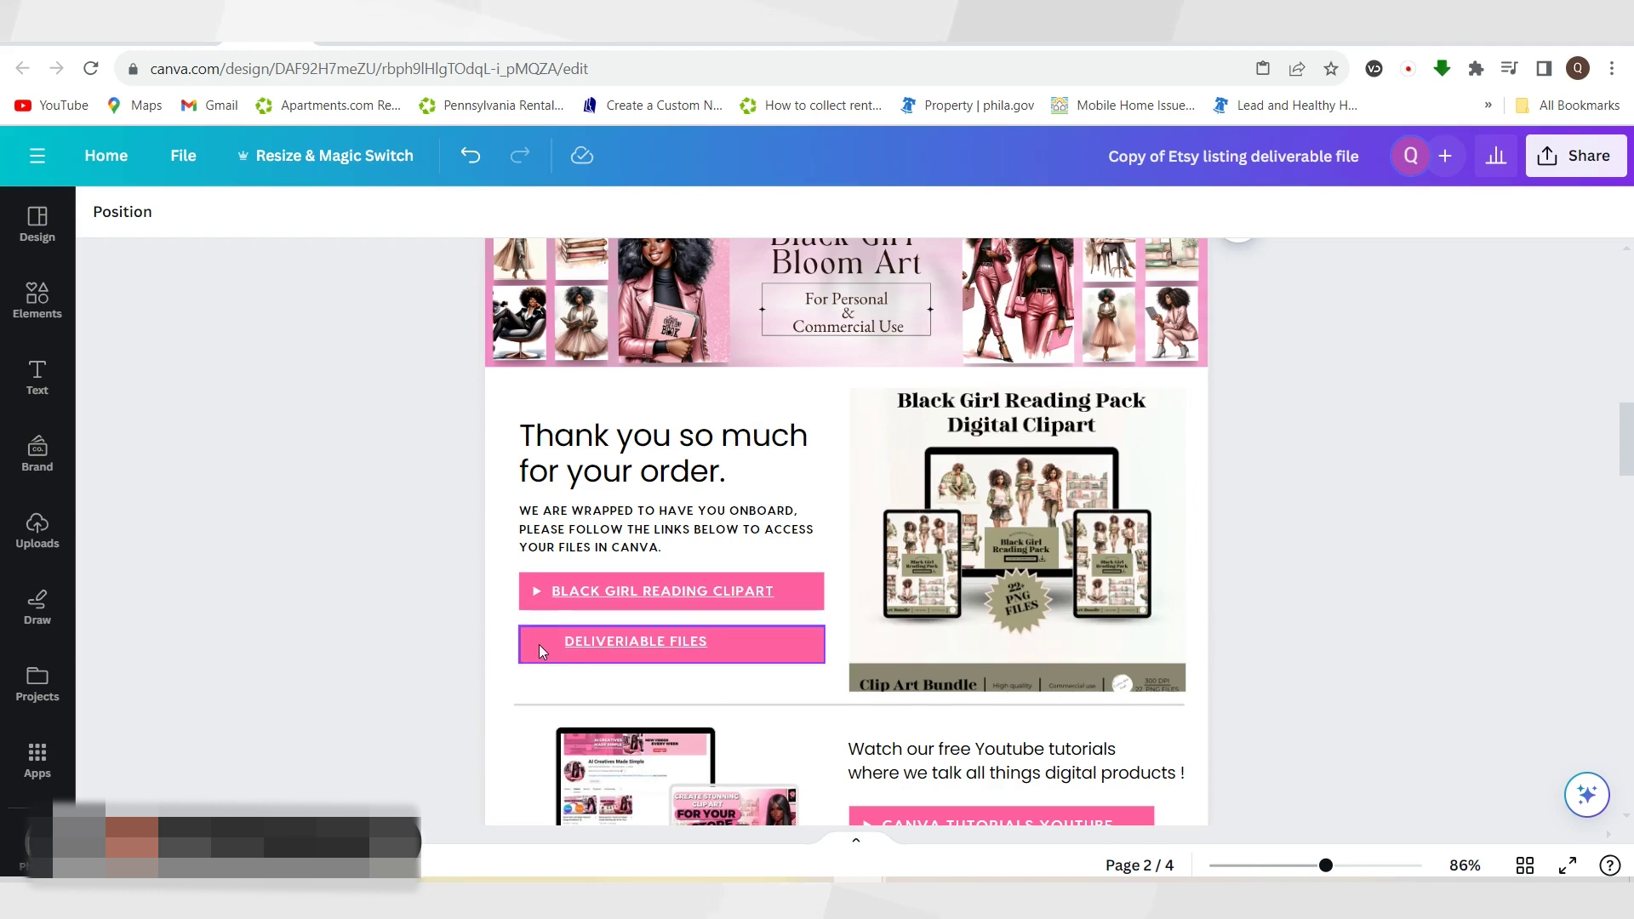
# Check the links on the clipart and DELIVERIABLE FILES buttons.
pyautogui.click(539, 645)
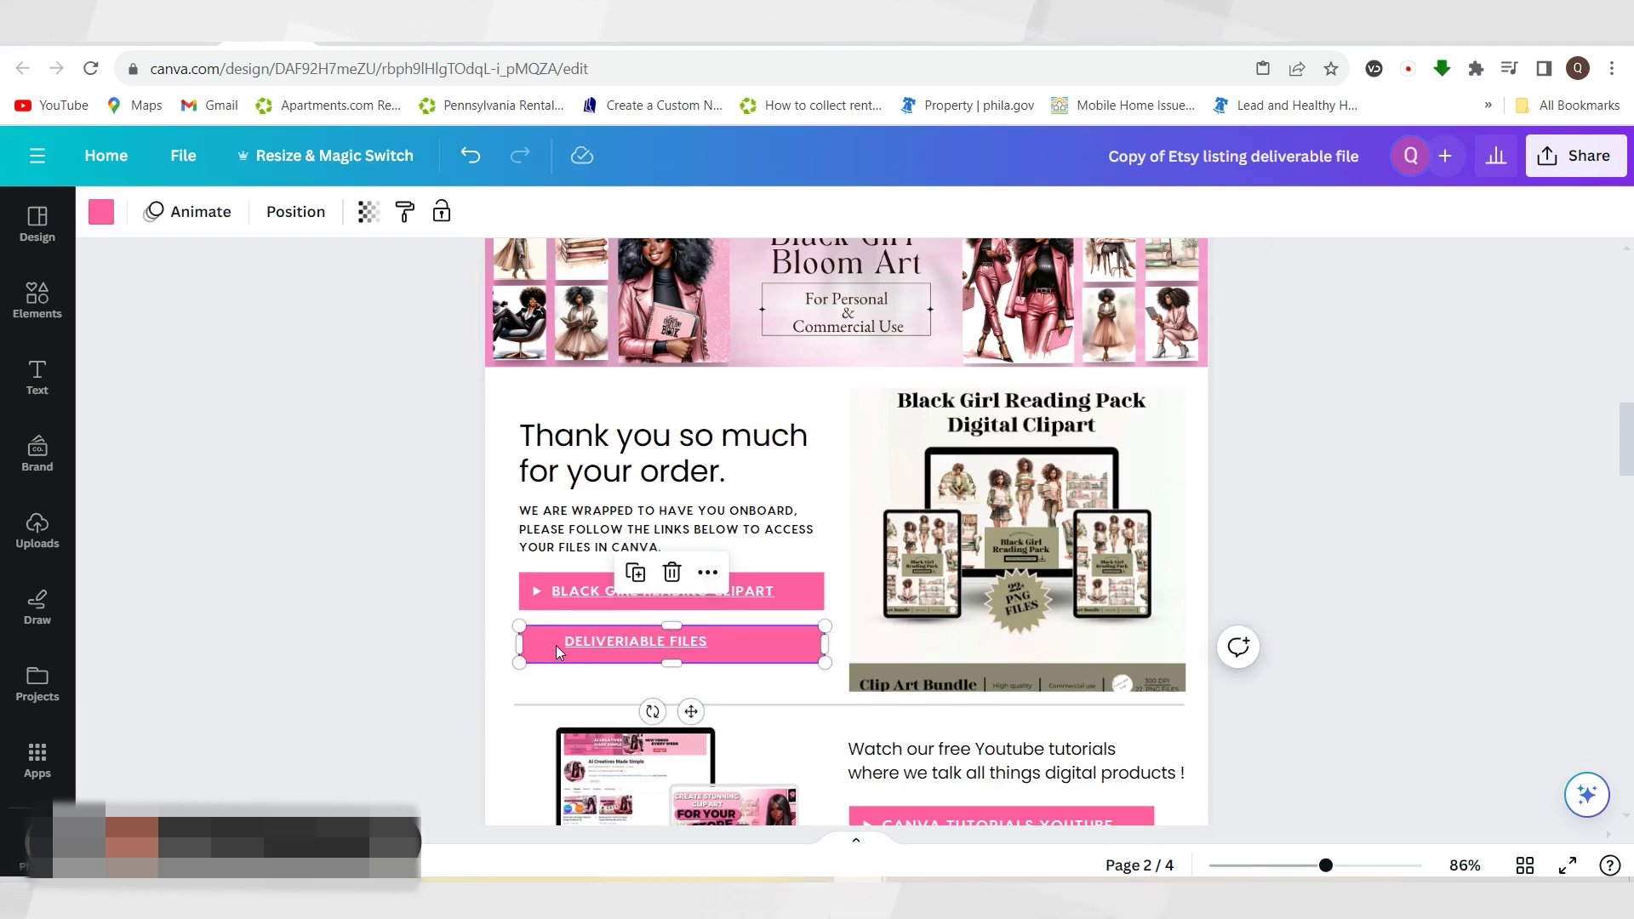
pyautogui.click(536, 596)
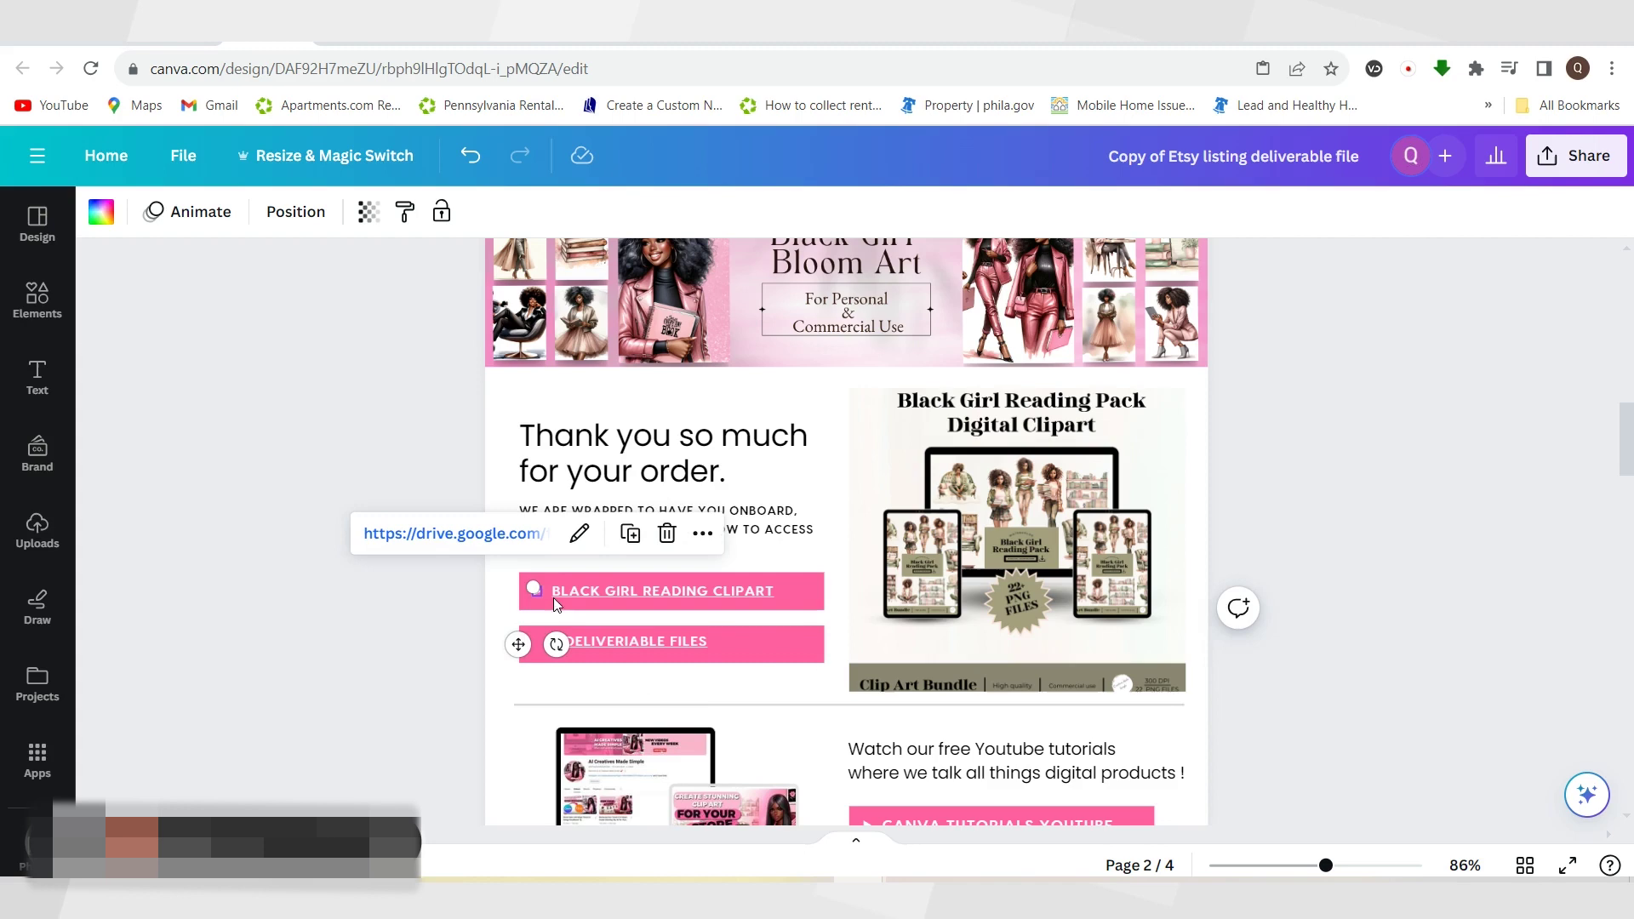
pyautogui.click(788, 642)
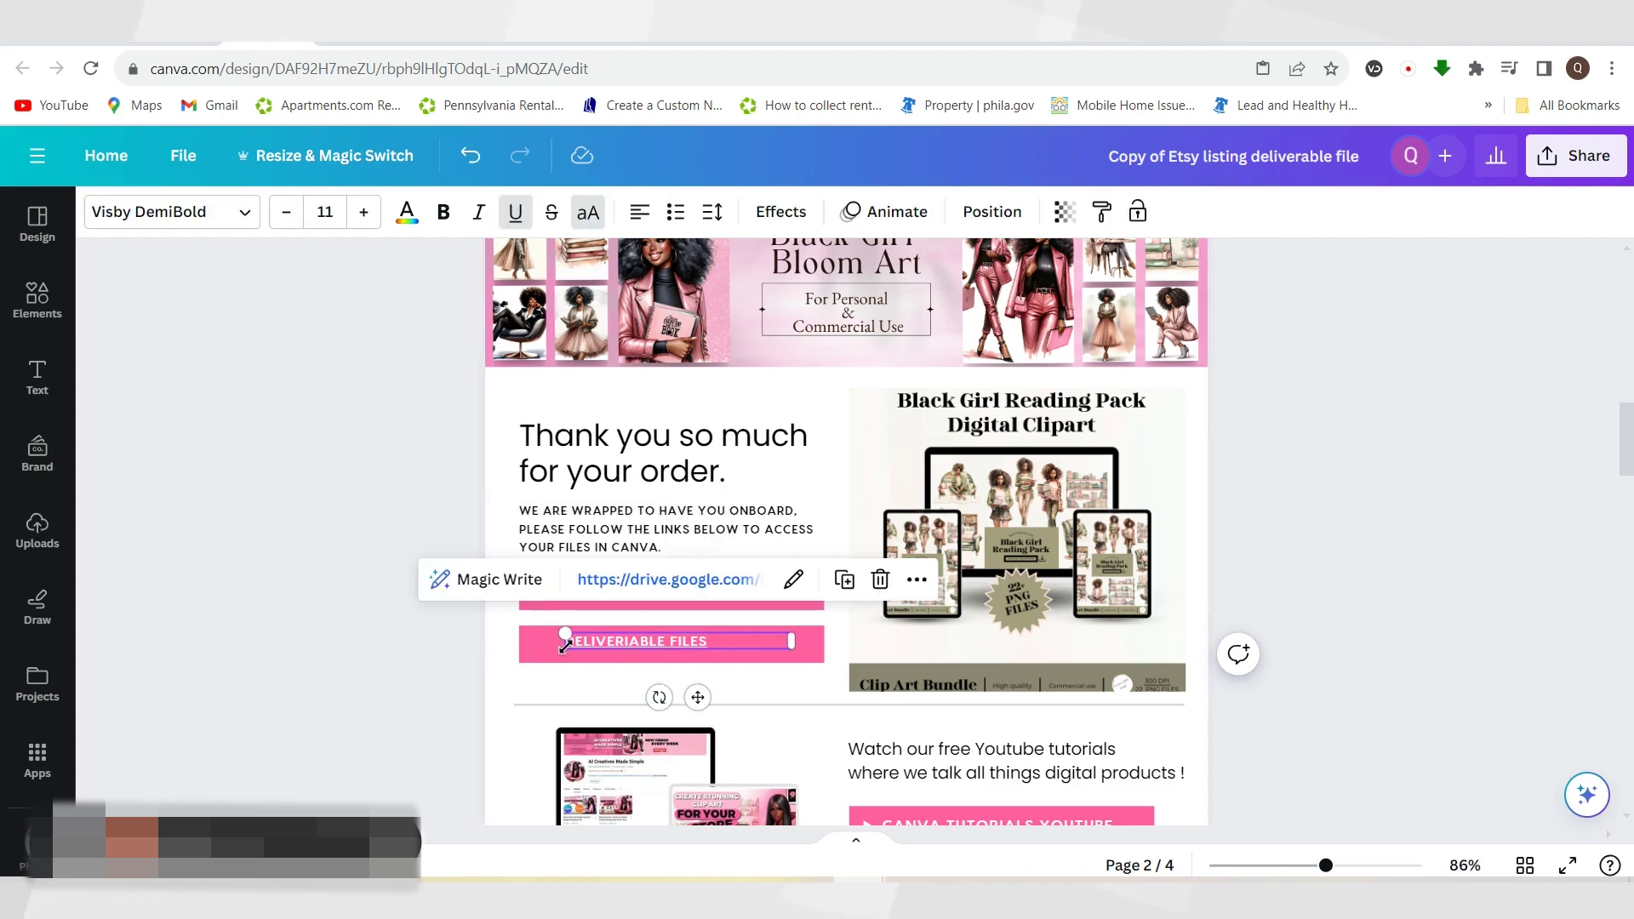
pyautogui.click(538, 660)
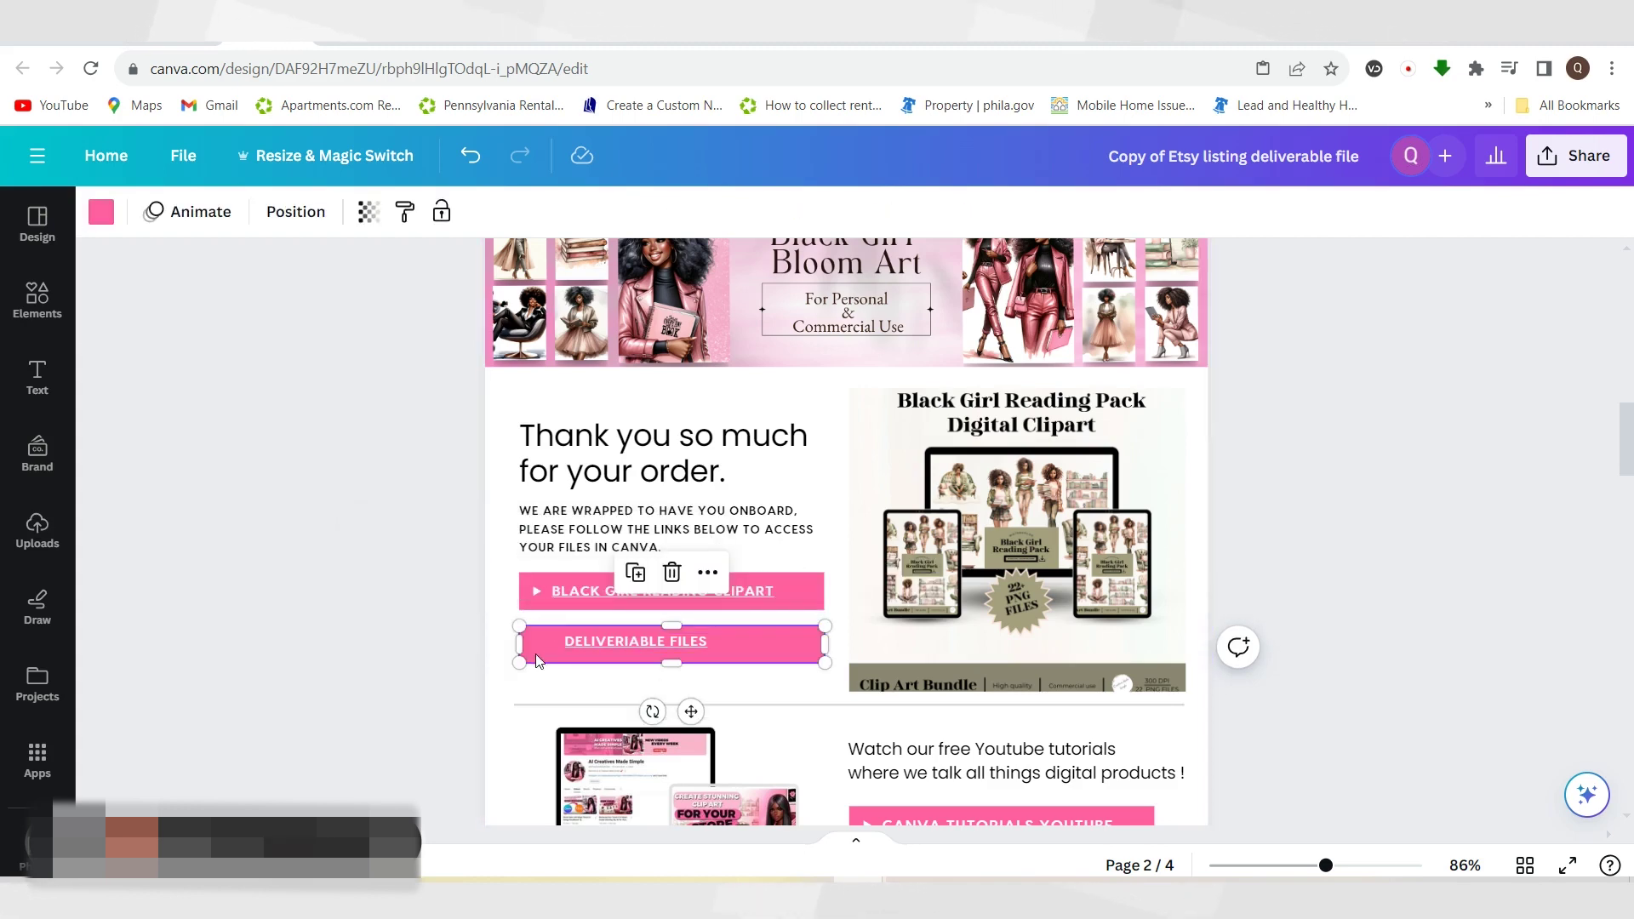
pyautogui.scroll(-5, 953, 766)
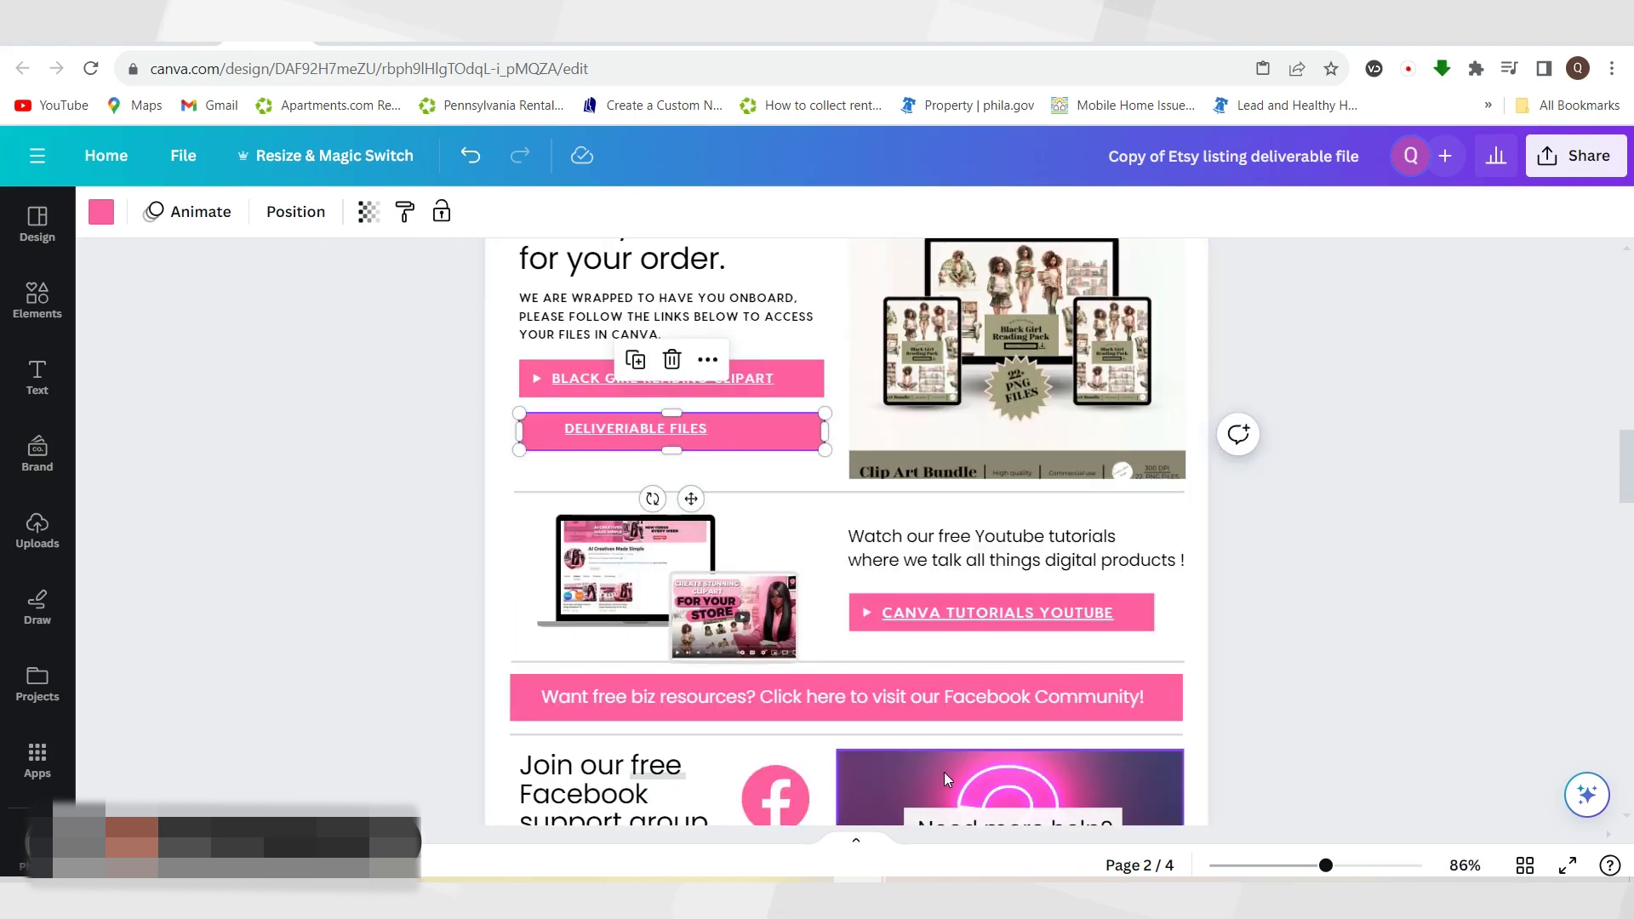
pyautogui.scroll(-1, 968, 787)
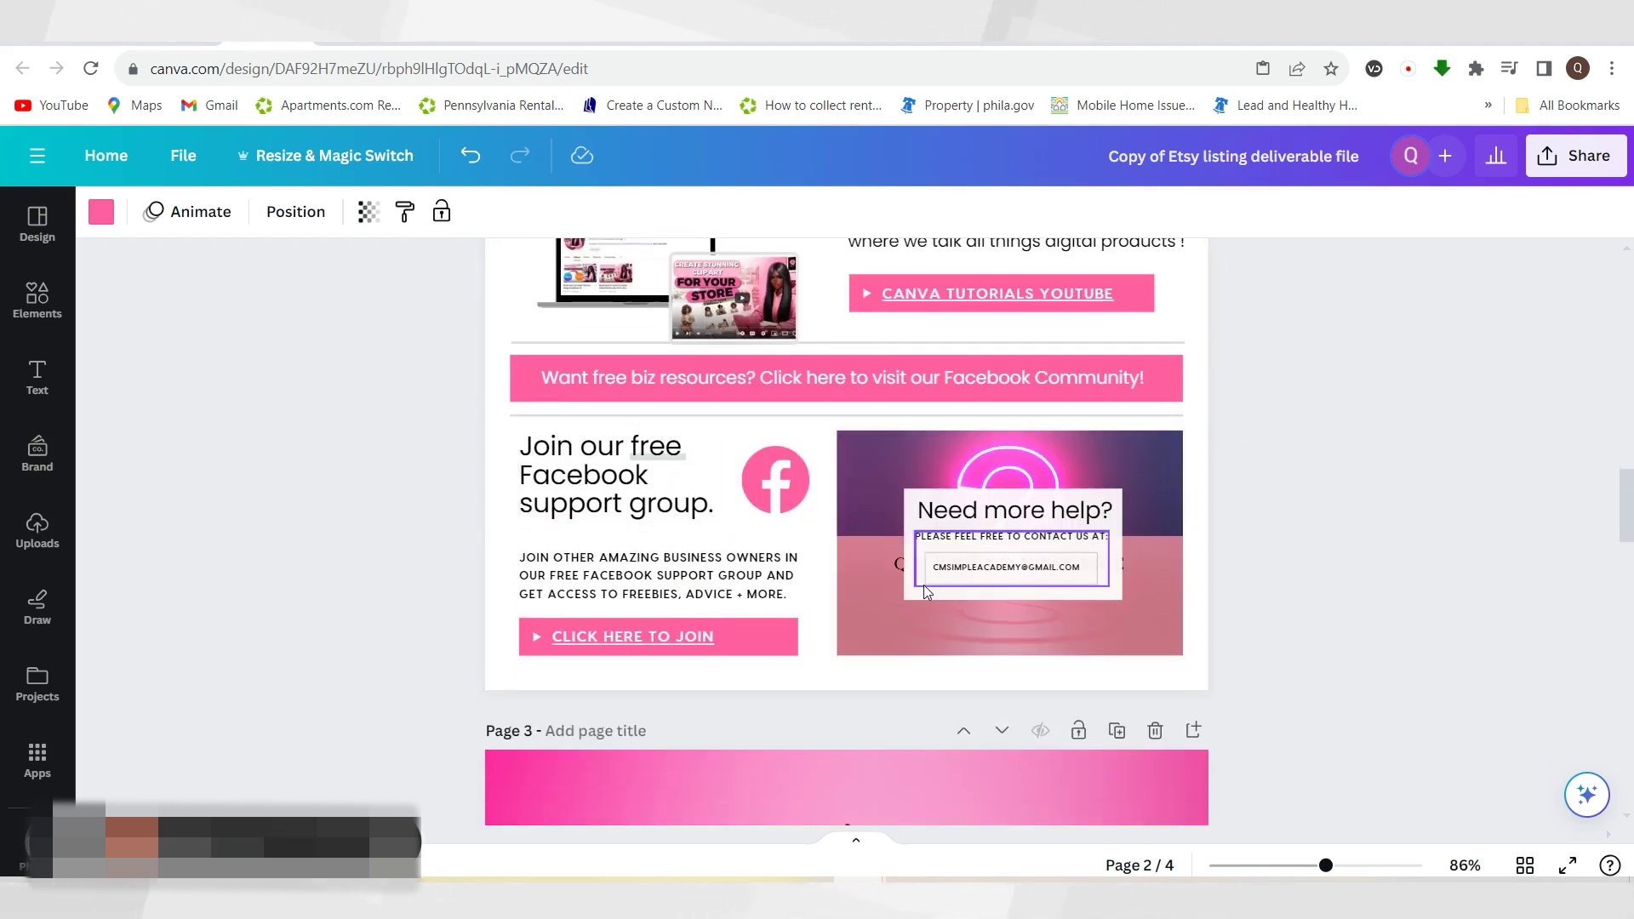
pyautogui.scroll(2, 922, 585)
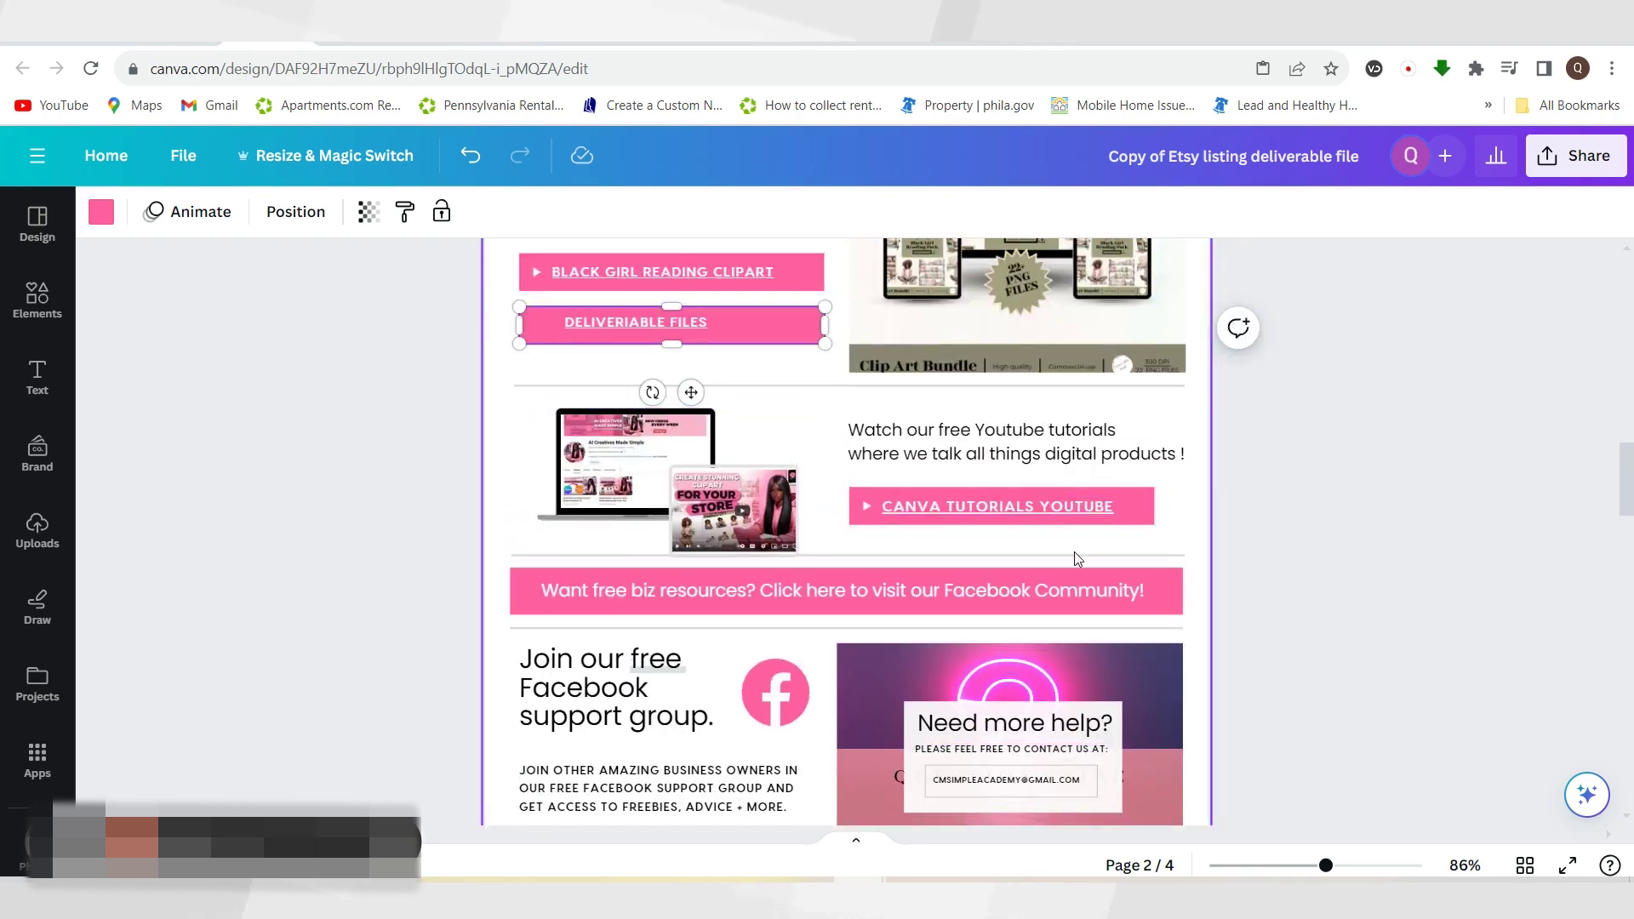
pyautogui.scroll(-2, 1074, 551)
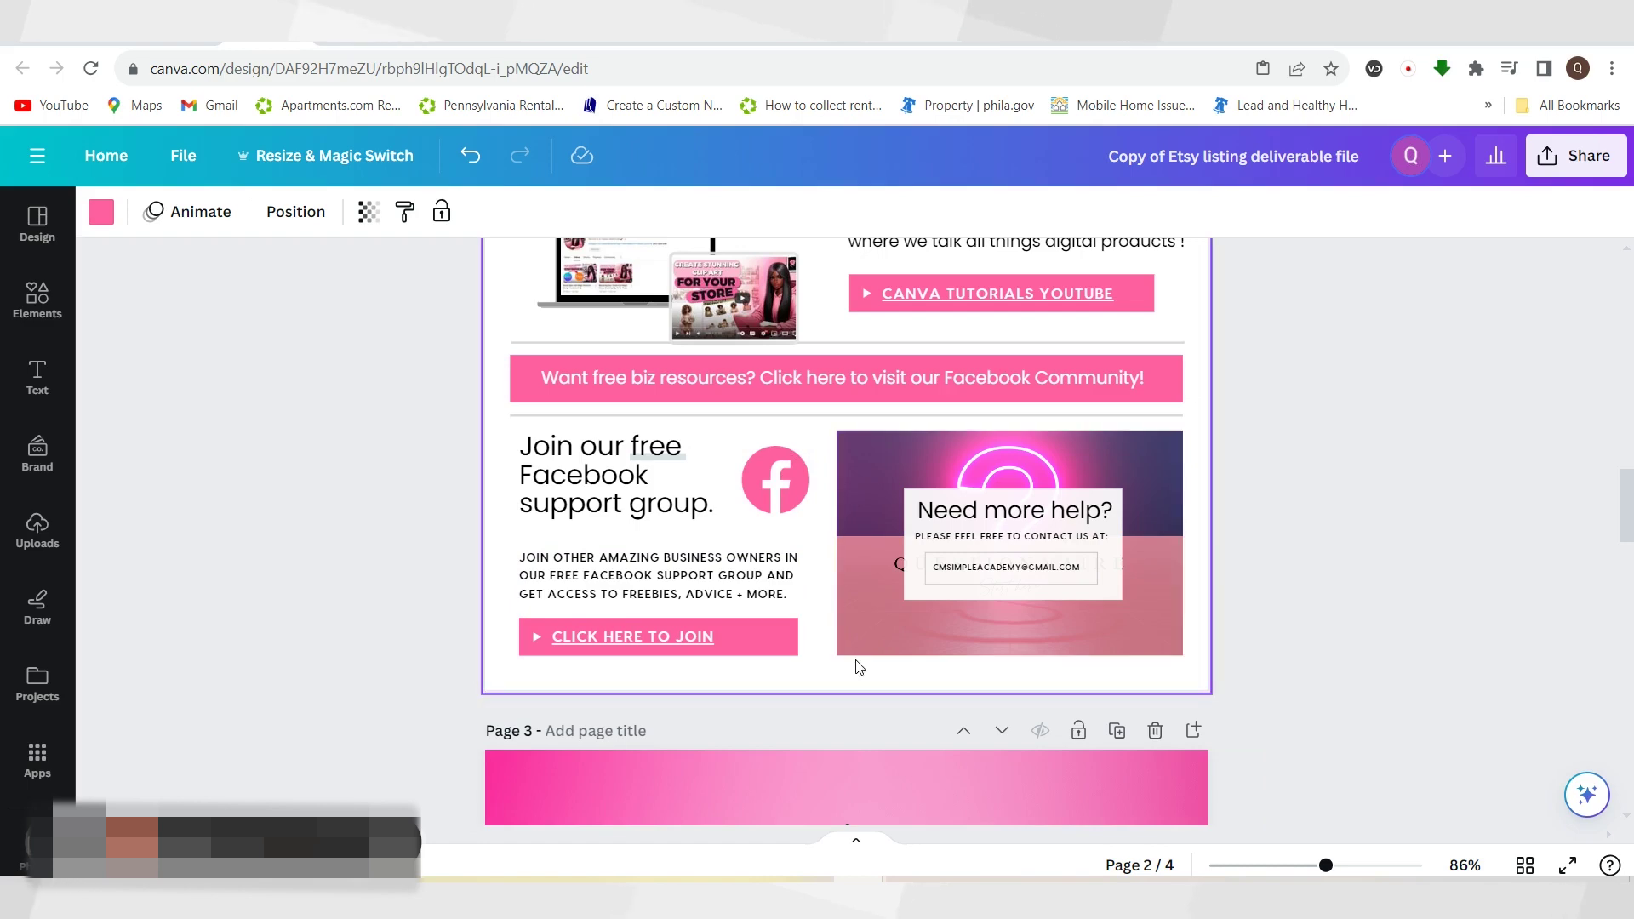
pyautogui.scroll(1, 858, 664)
pyautogui.scroll(3, 860, 667)
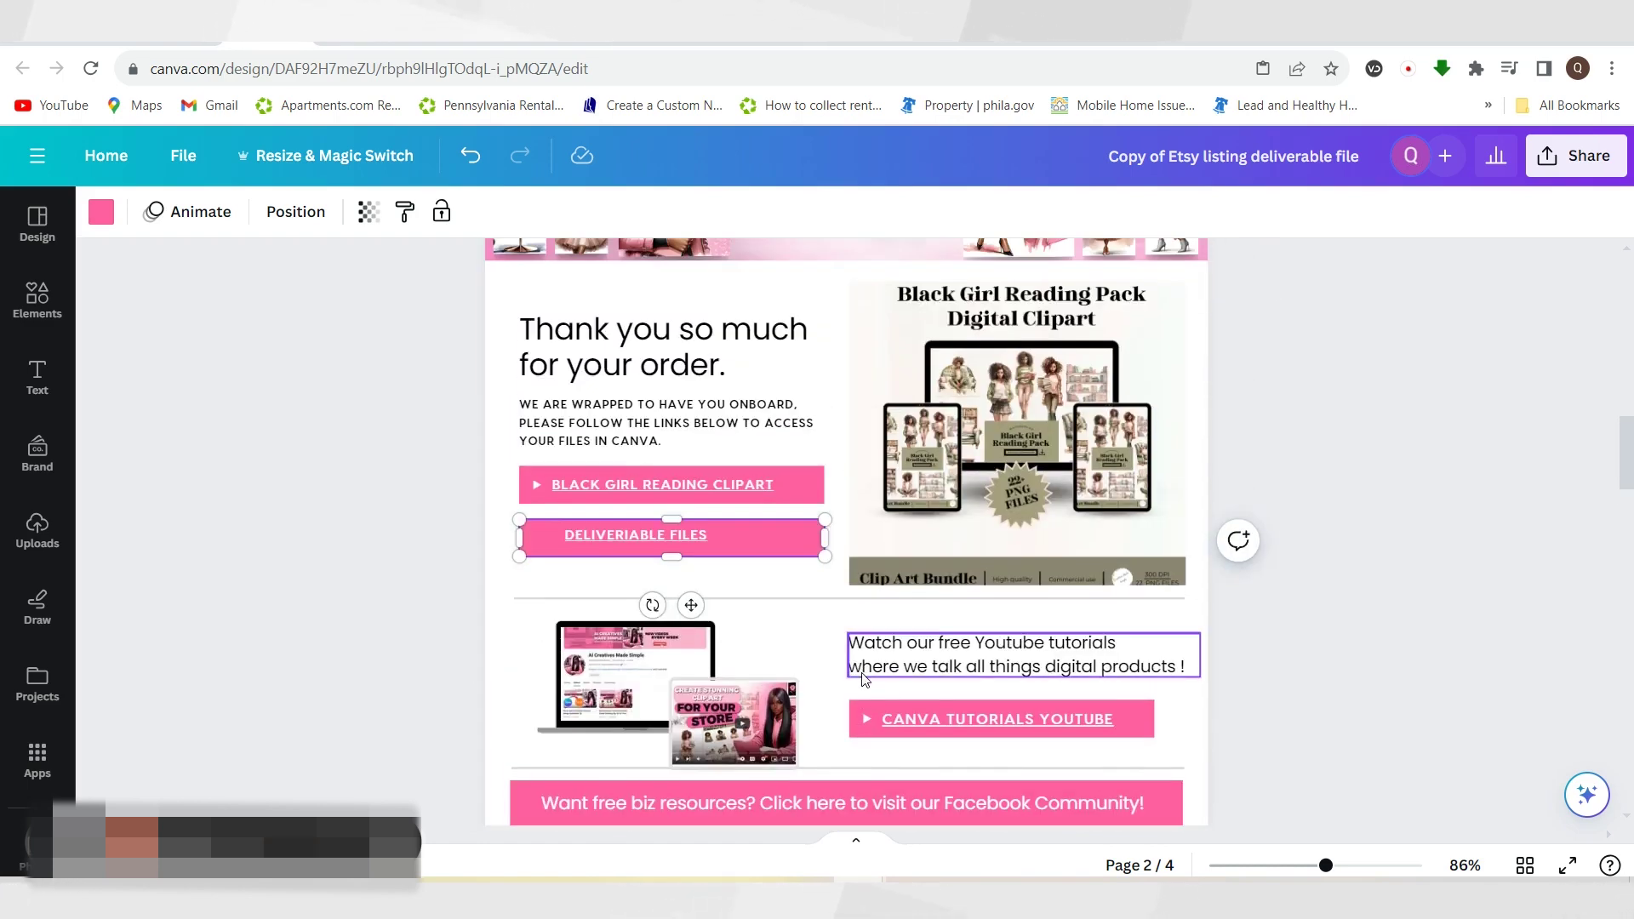
pyautogui.scroll(1, 1021, 659)
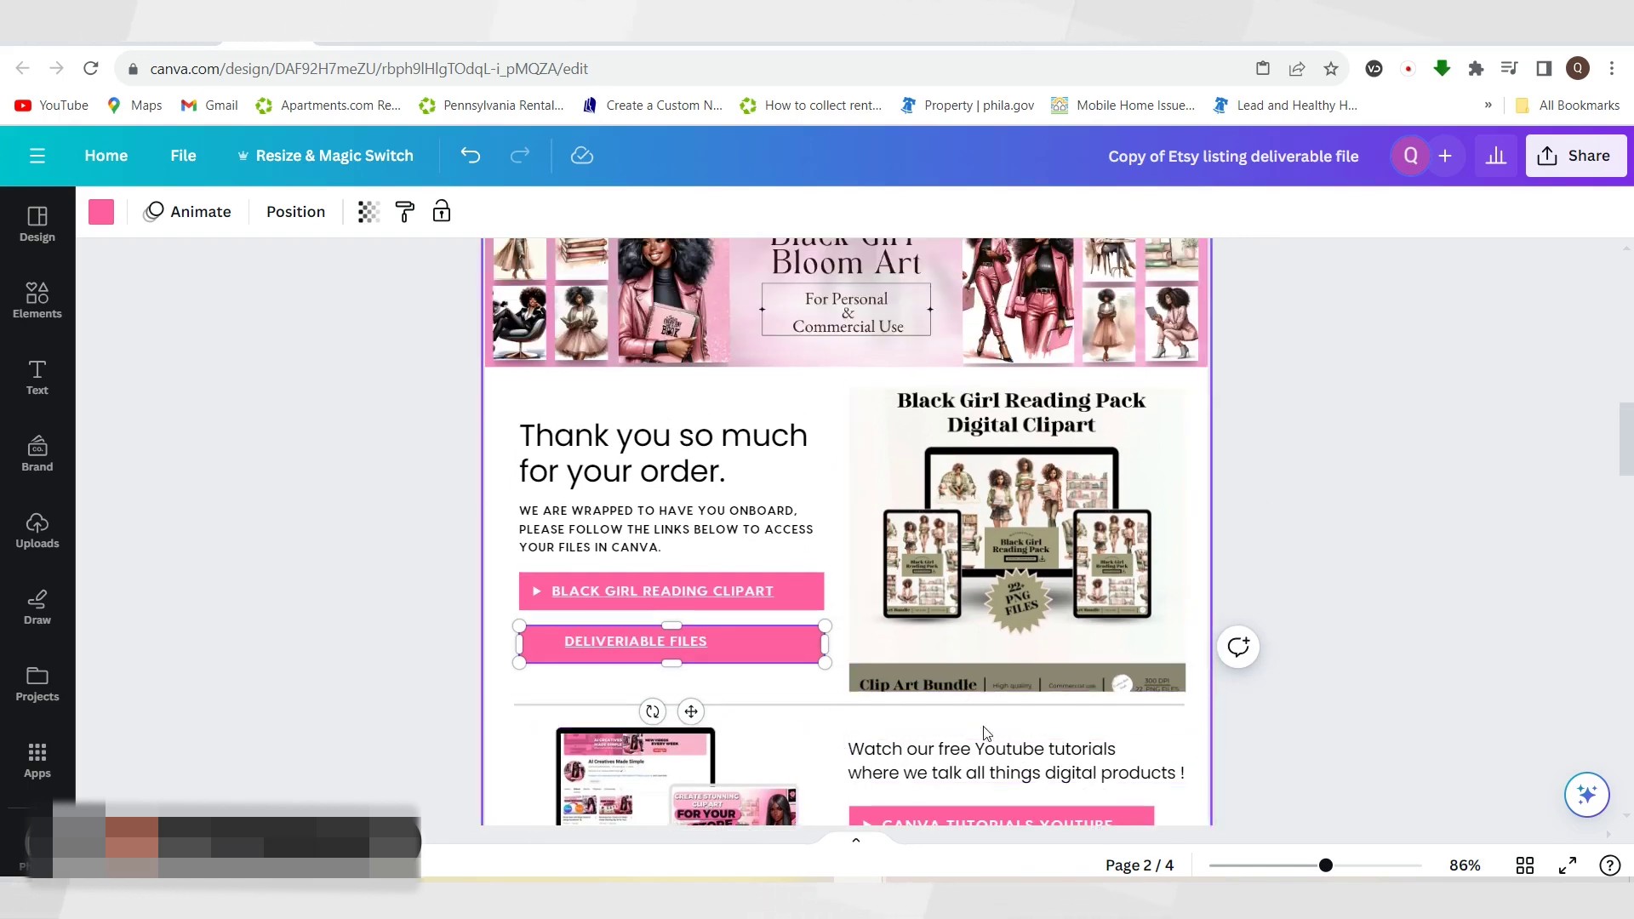
pyautogui.scroll(-5, 999, 781)
pyautogui.scroll(-7, 995, 780)
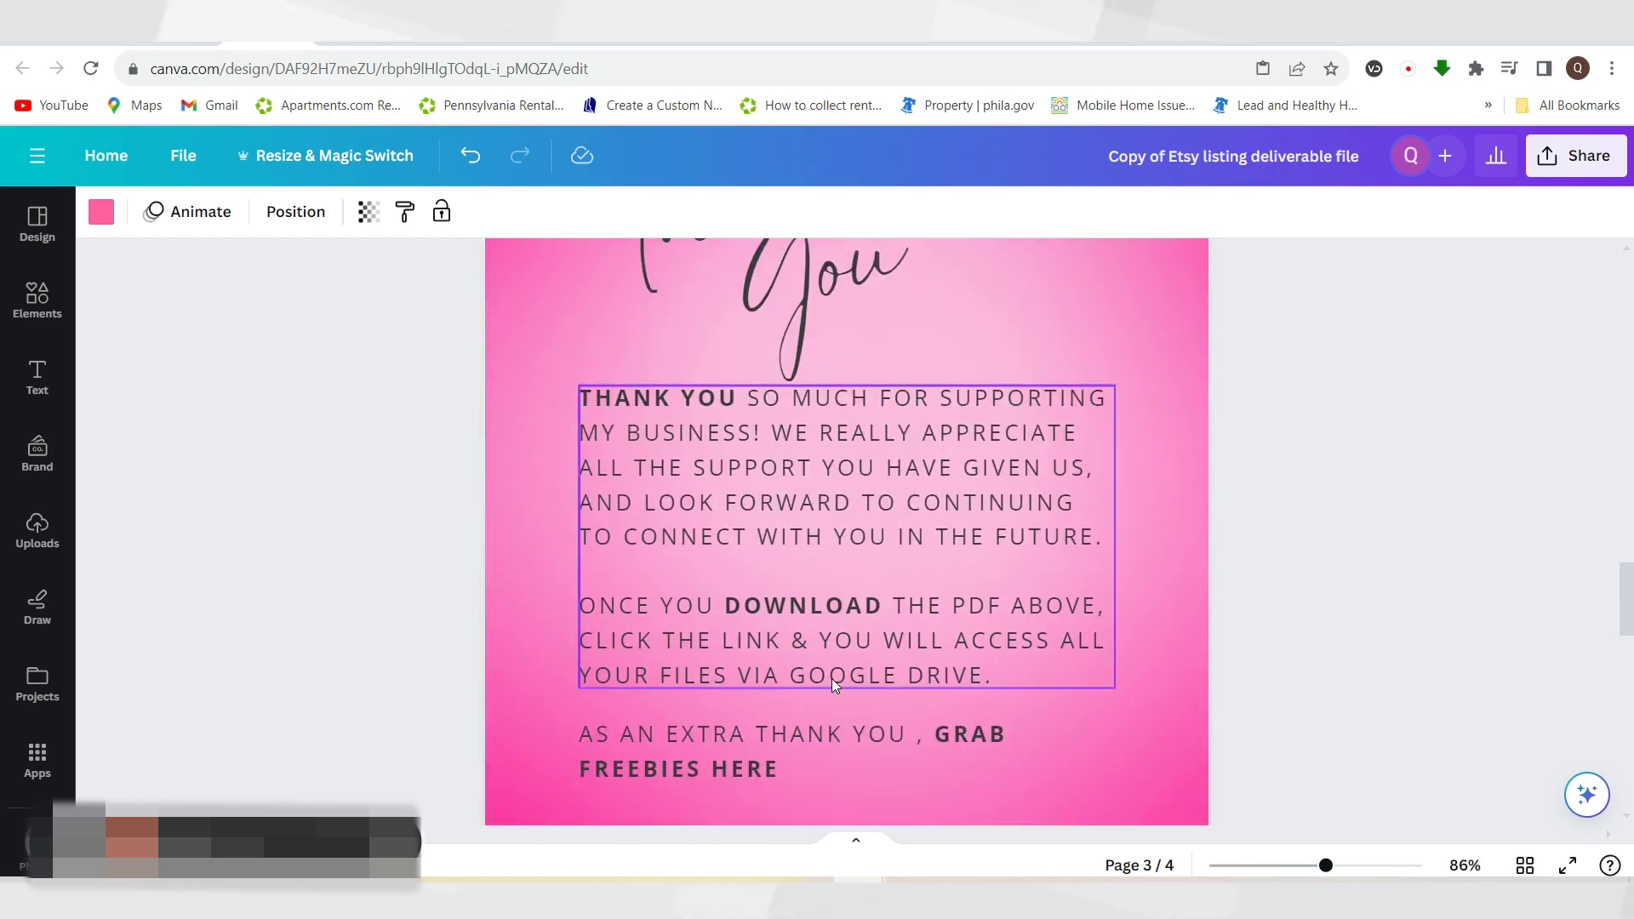
pyautogui.scroll(-1, 830, 678)
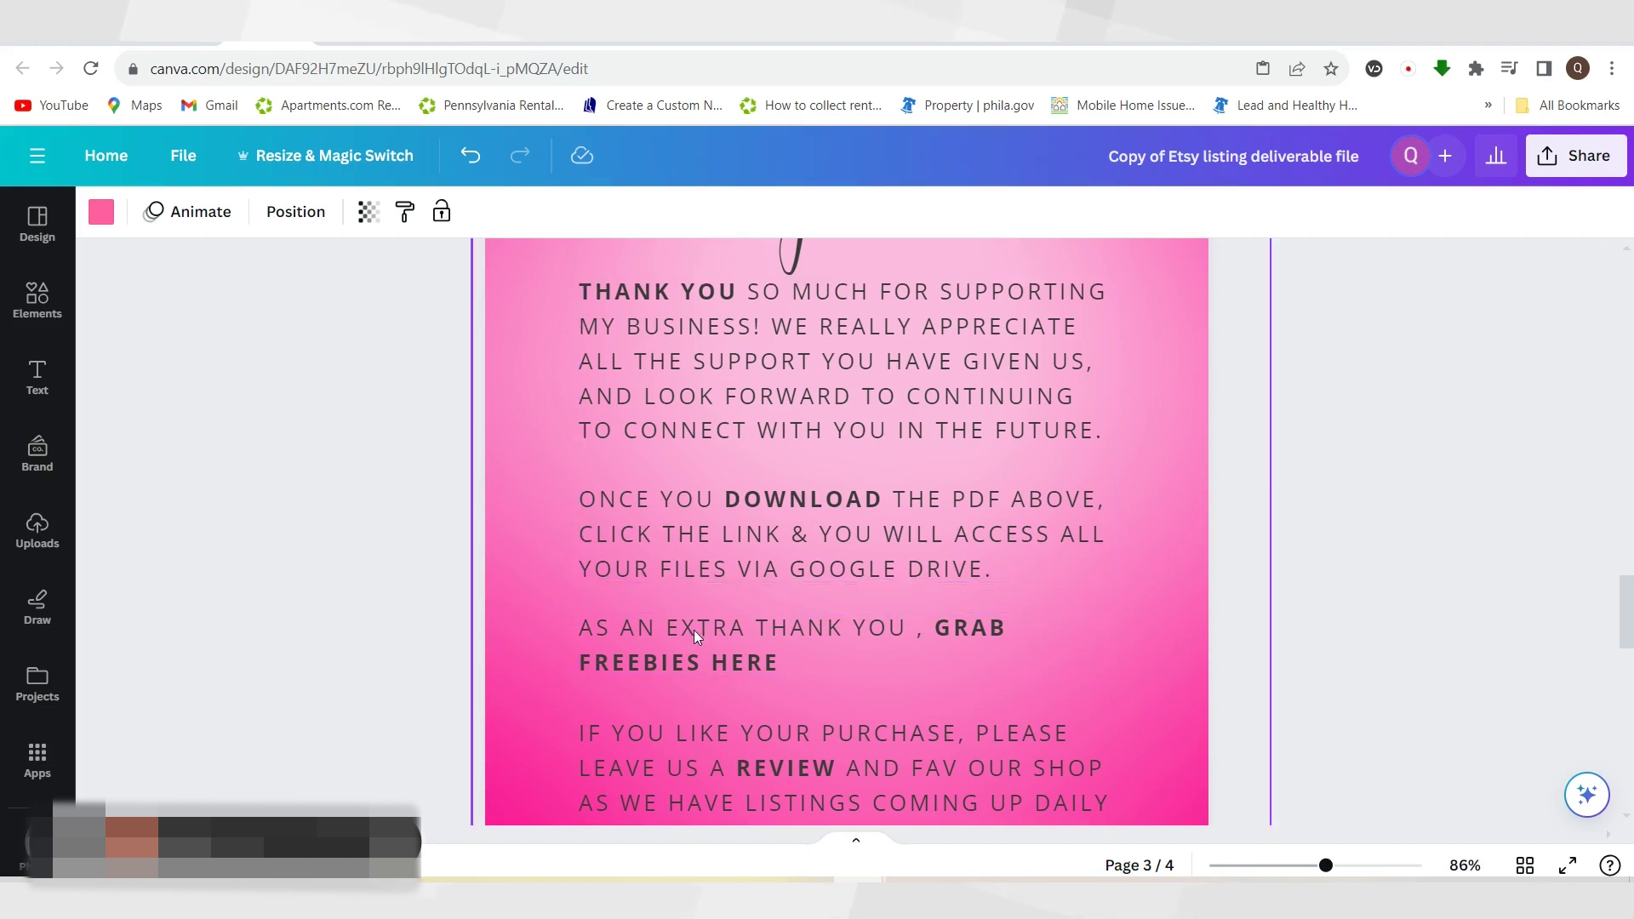
pyautogui.scroll(-1, 843, 597)
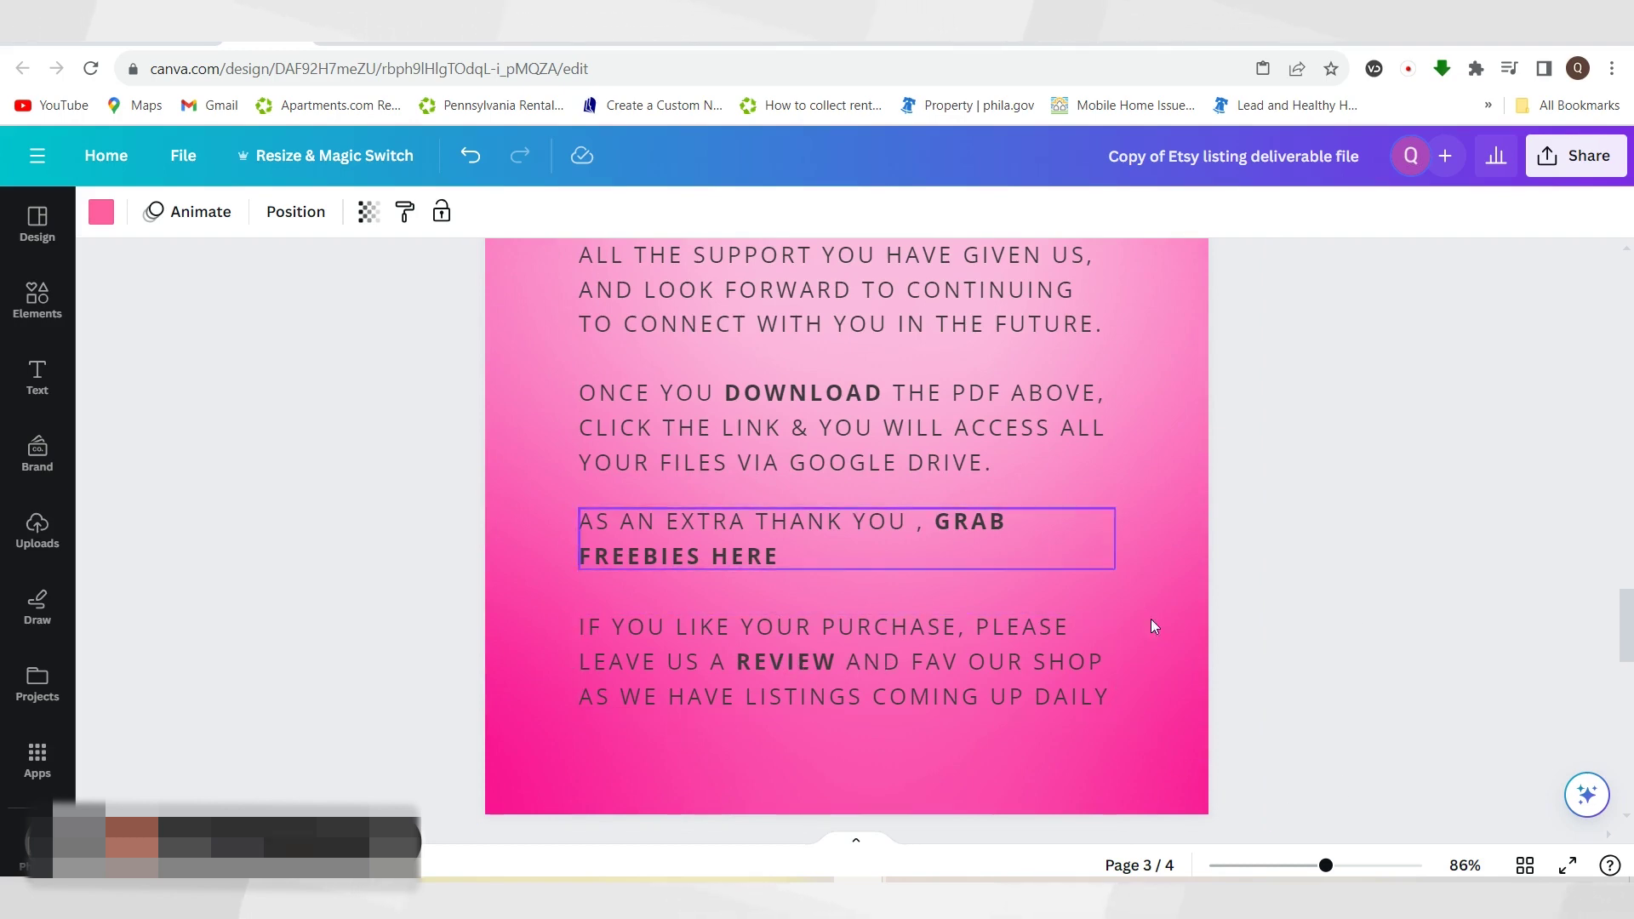
pyautogui.scroll(15, 1088, 617)
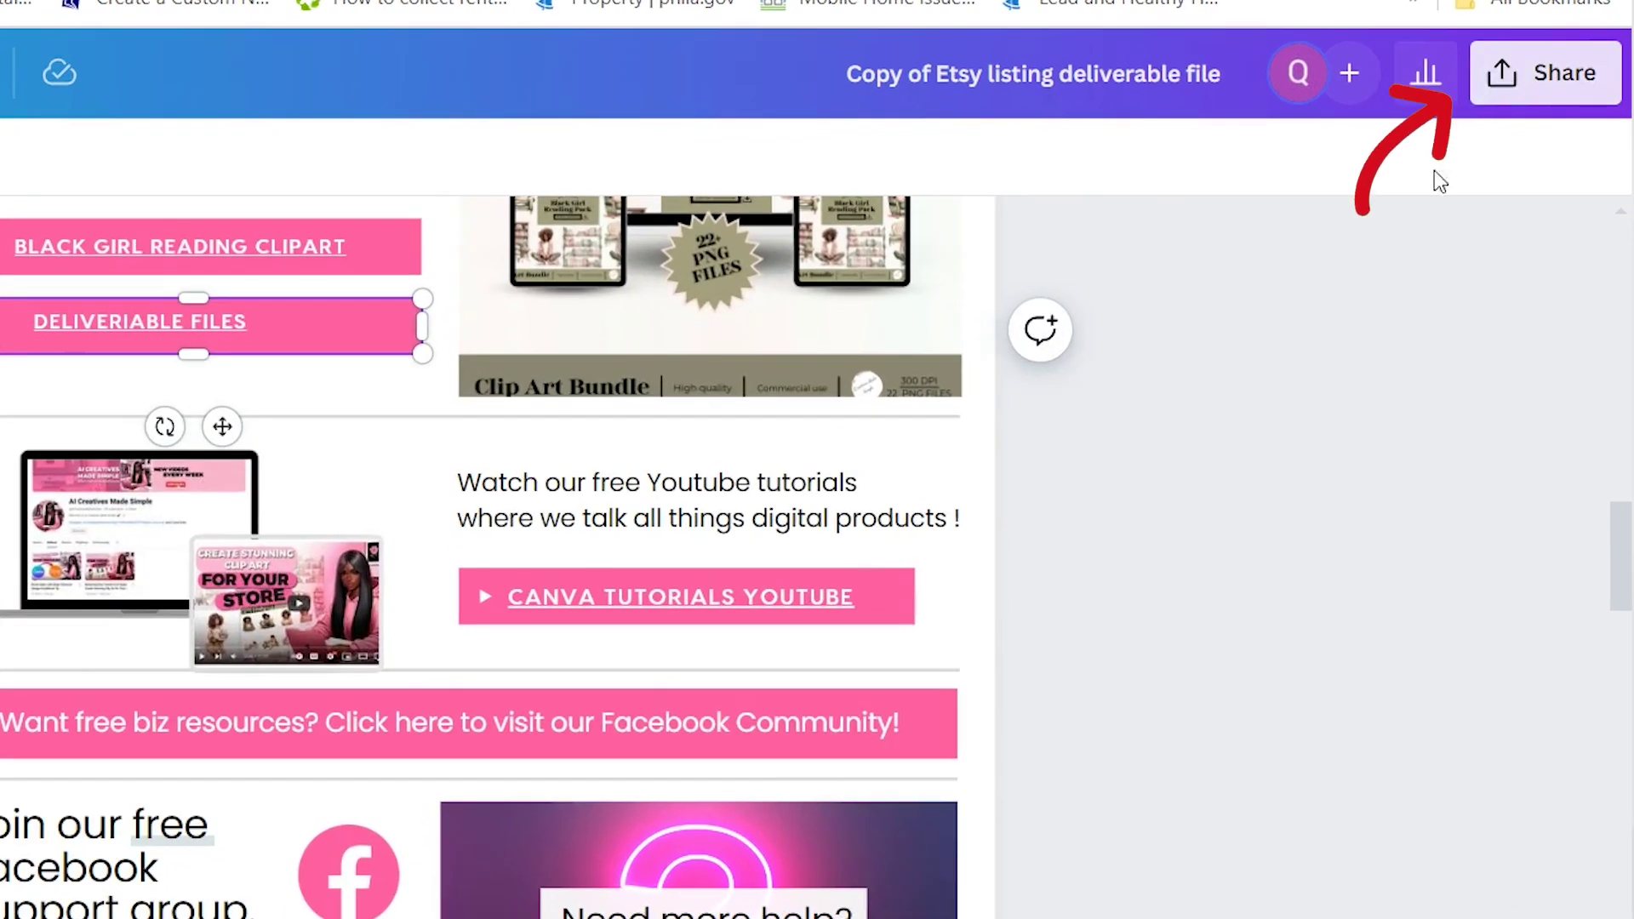
# Download Page 2 alone as a PDF Standard file.
pyautogui.click(1537, 74)
pyautogui.click(1325, 864)
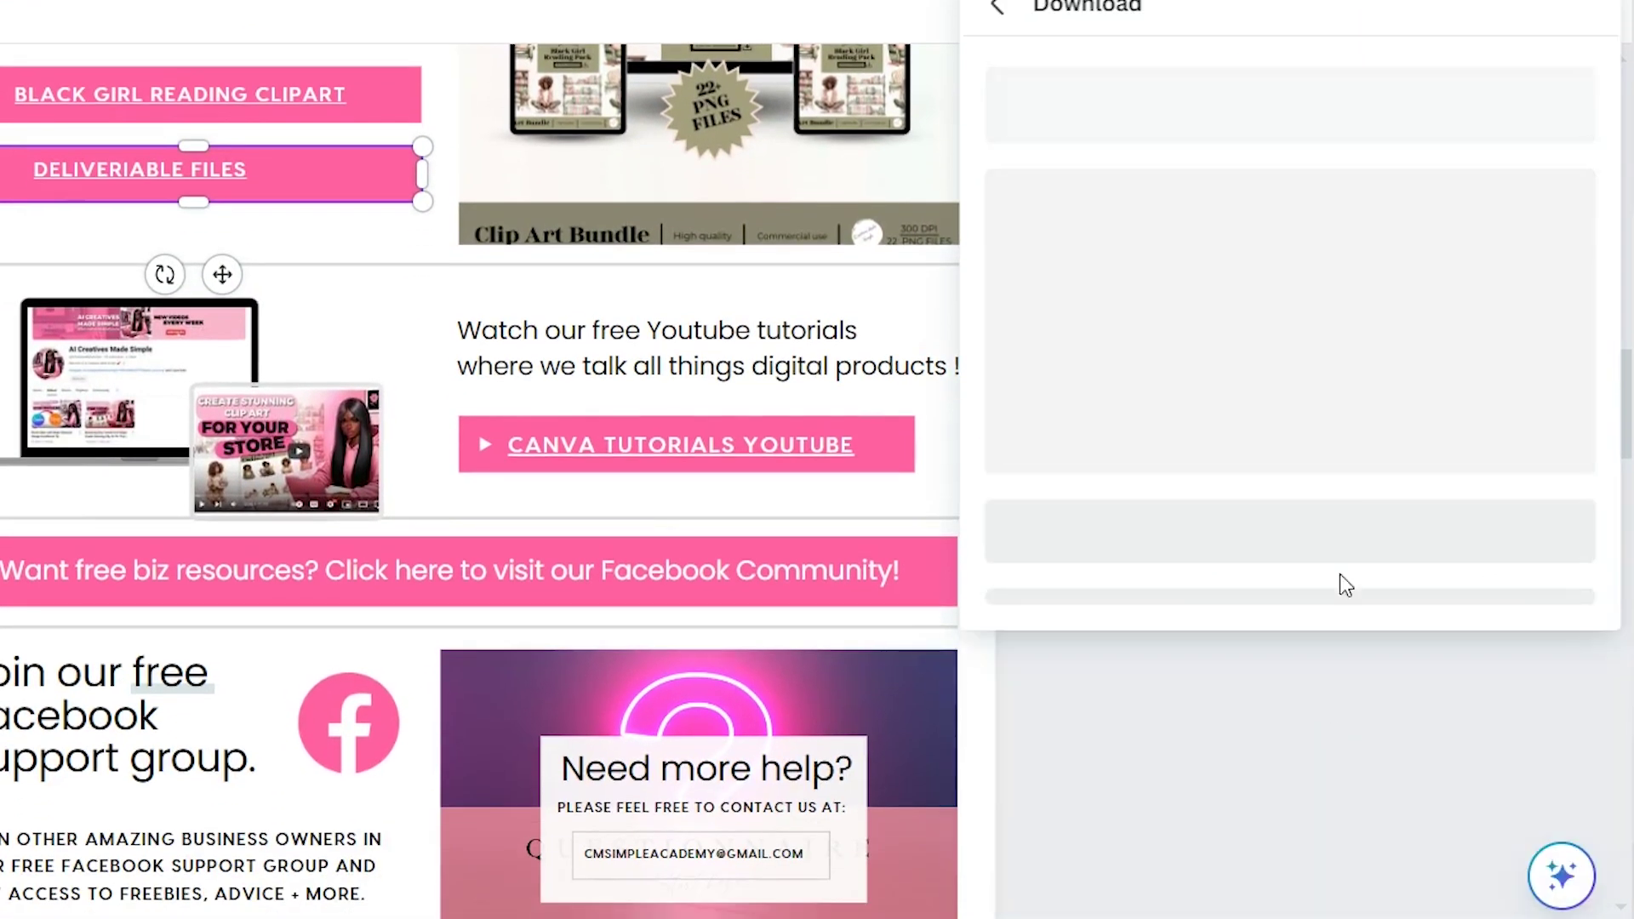
pyautogui.click(1448, 153)
pyautogui.click(1285, 328)
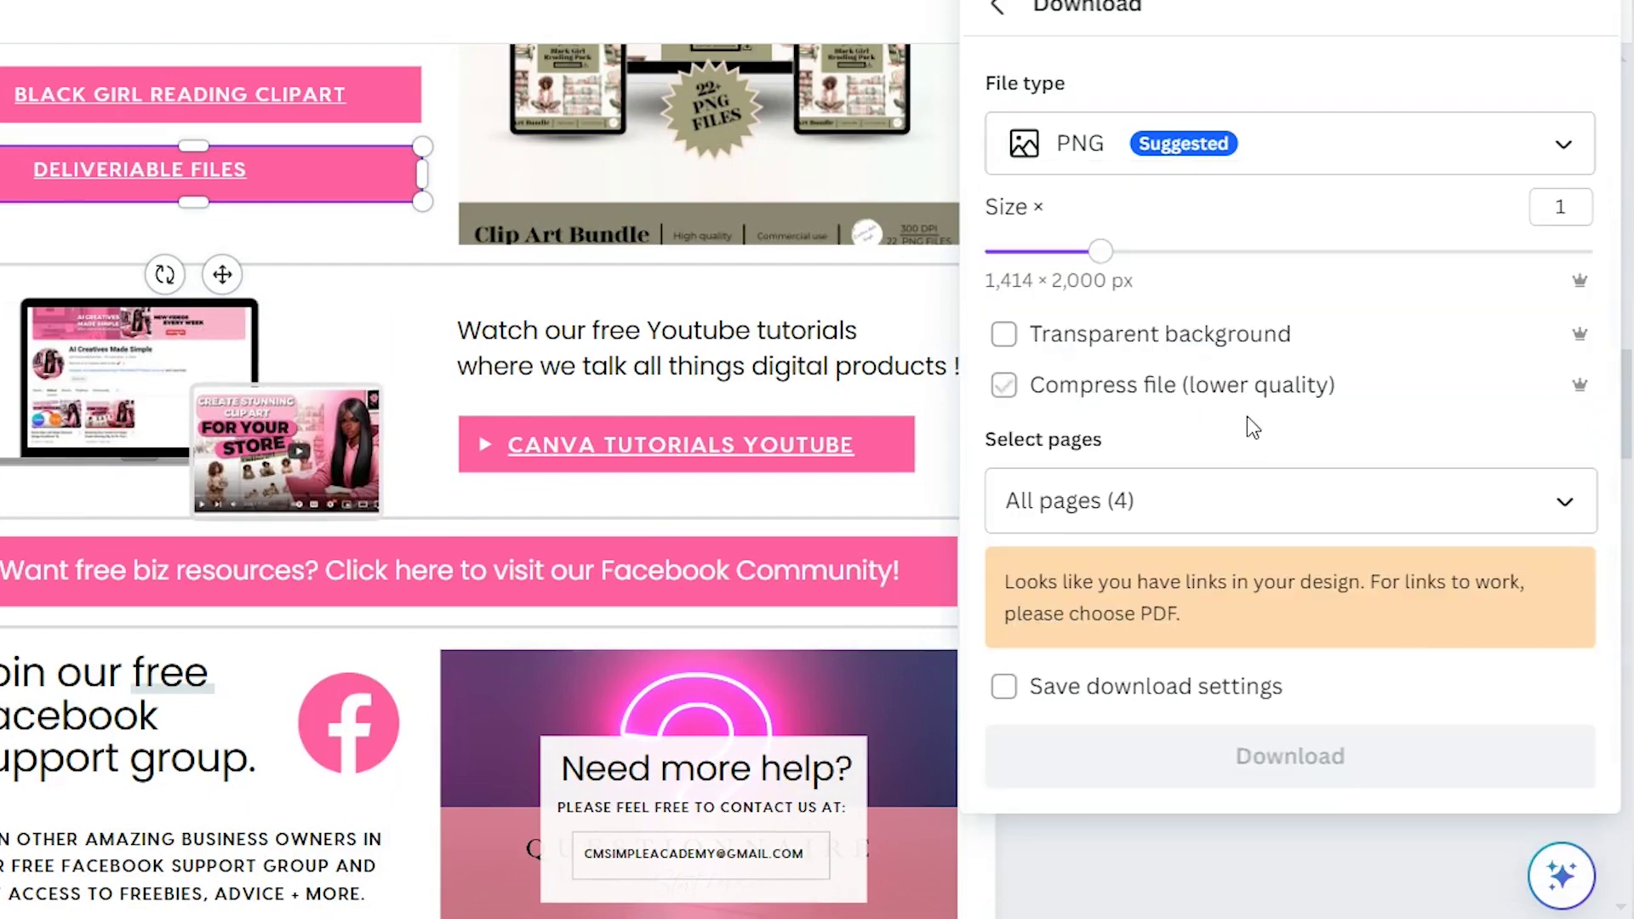
pyautogui.click(1397, 155)
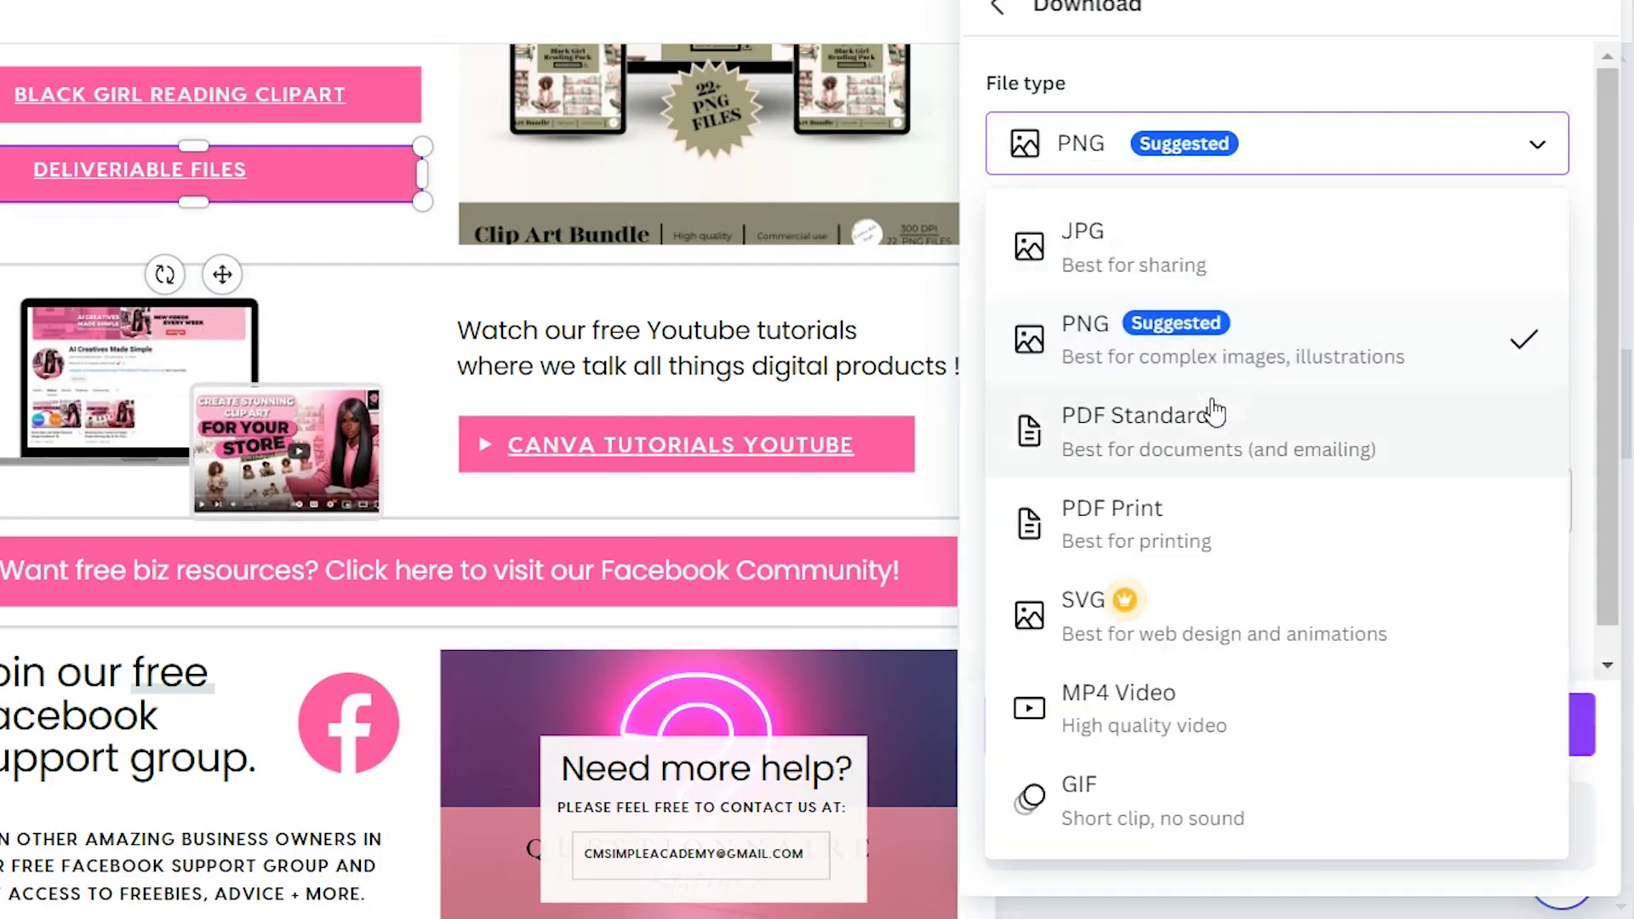
pyautogui.click(1210, 428)
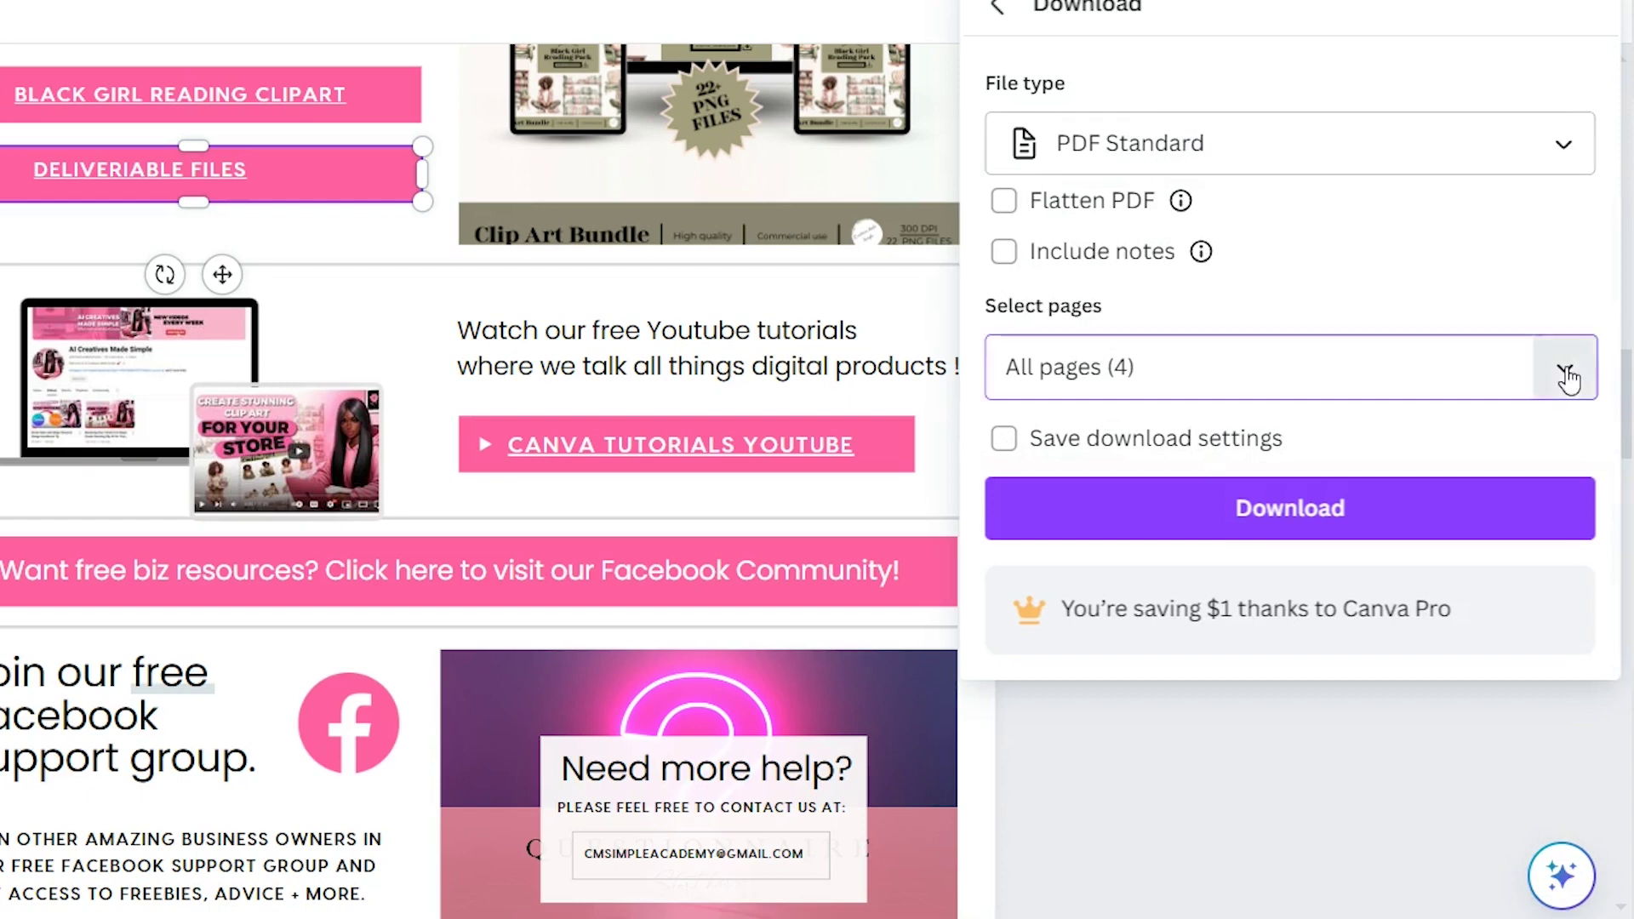
pyautogui.click(1567, 371)
pyautogui.click(1539, 456)
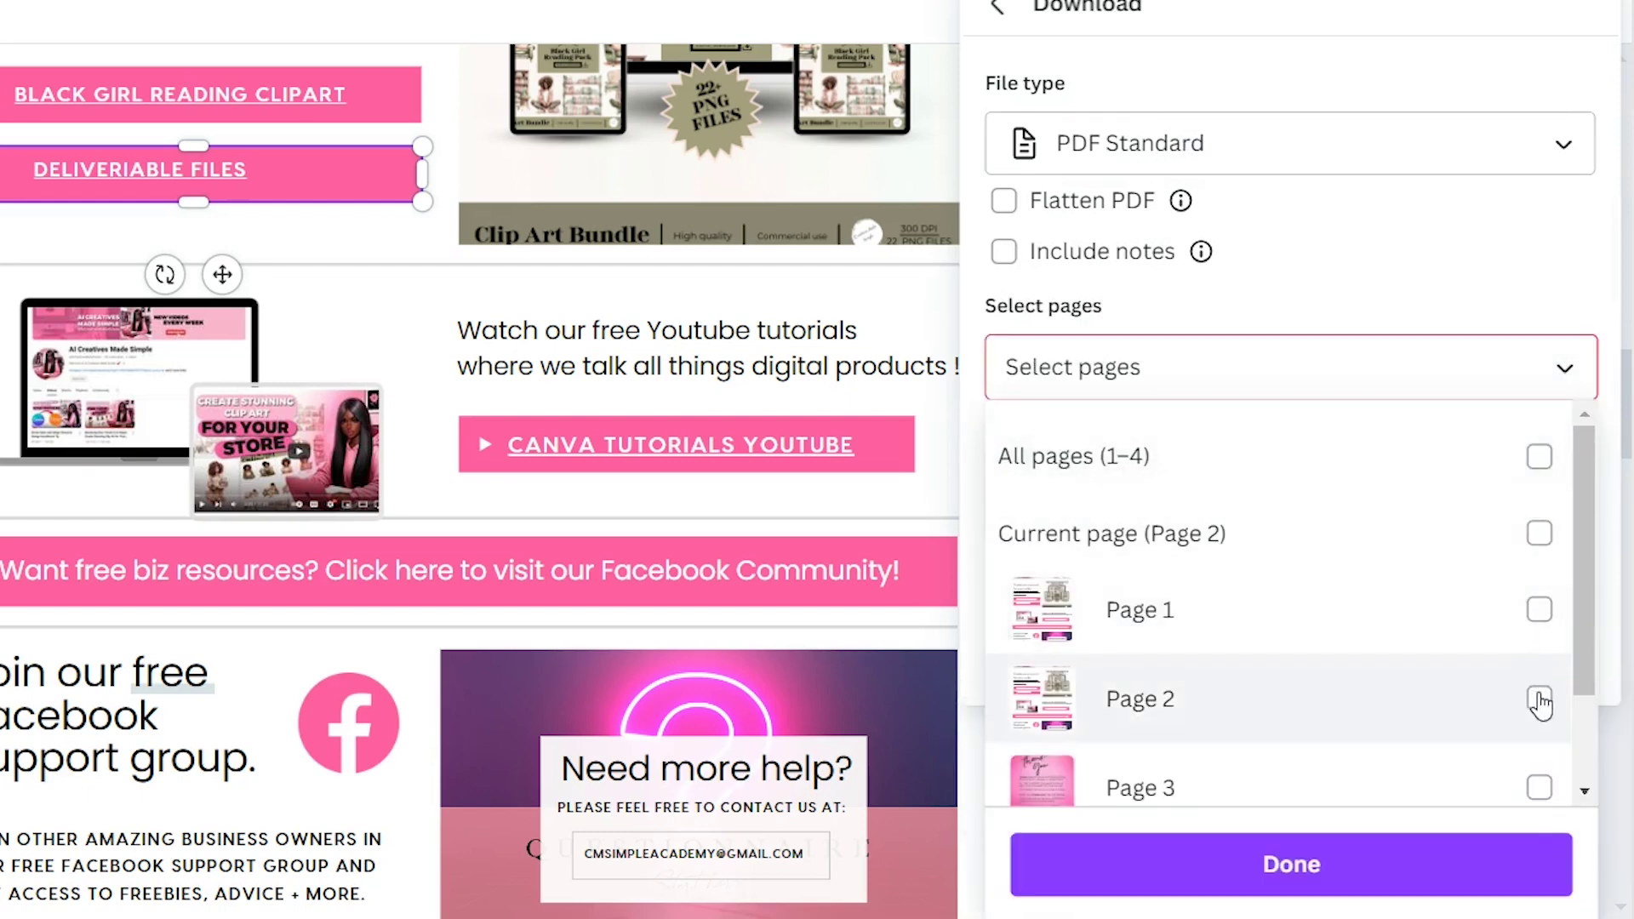
pyautogui.click(1540, 697)
pyautogui.click(1474, 874)
pyautogui.click(1285, 535)
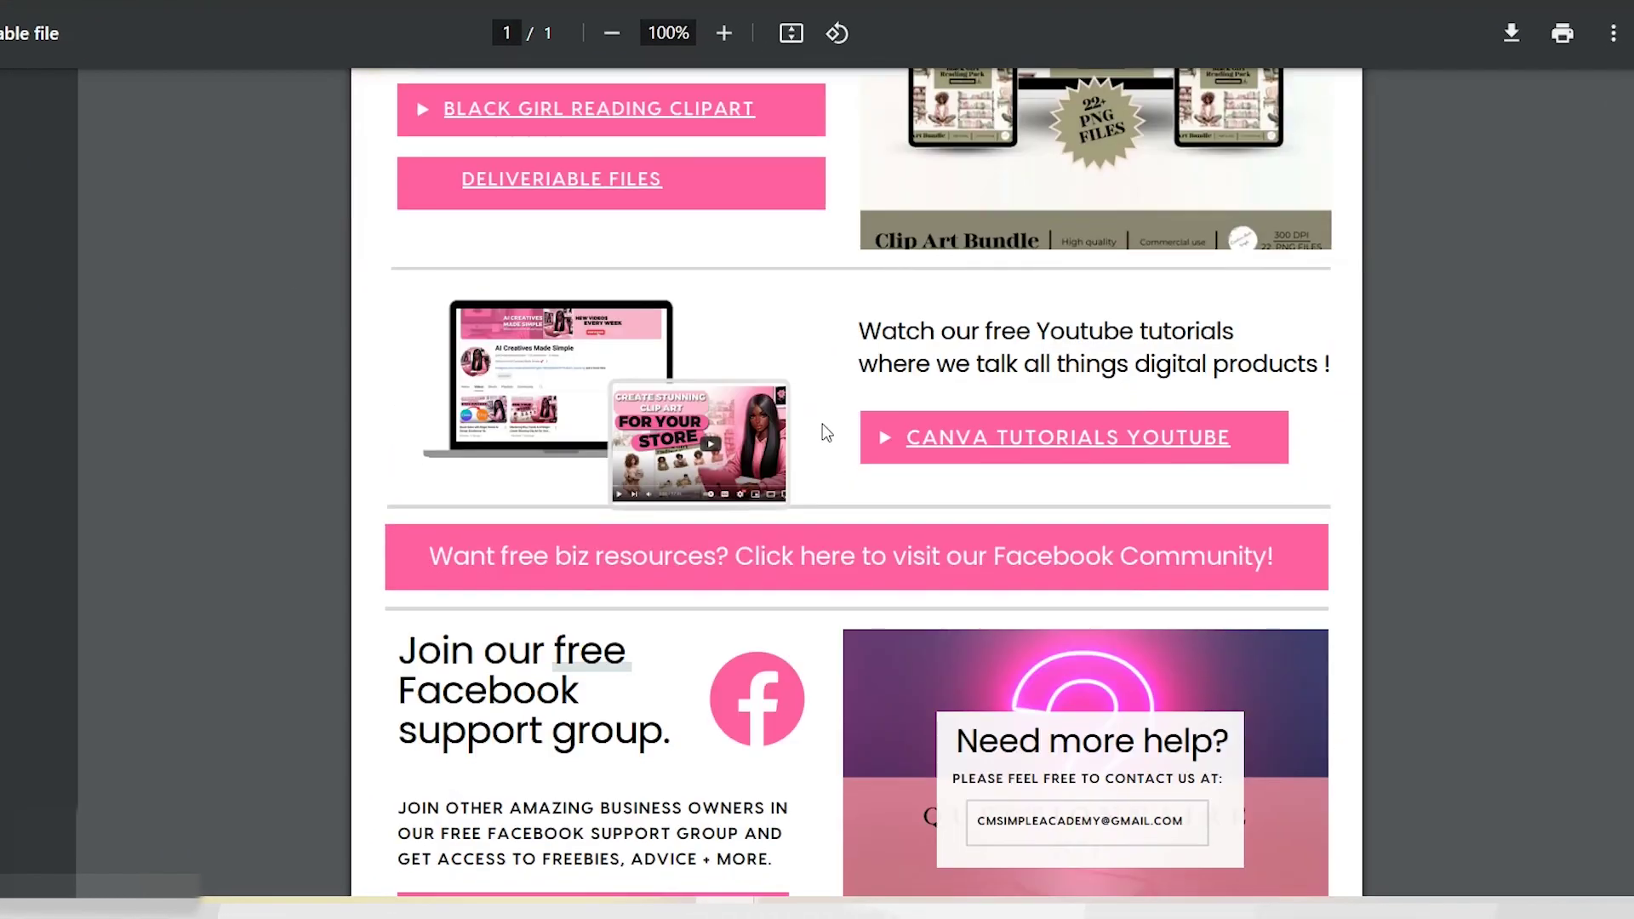
# Follow a pink button link in the downloaded PDF to Drive's 'Untitled design 3.zip'.
pyautogui.scroll(7, 926, 502)
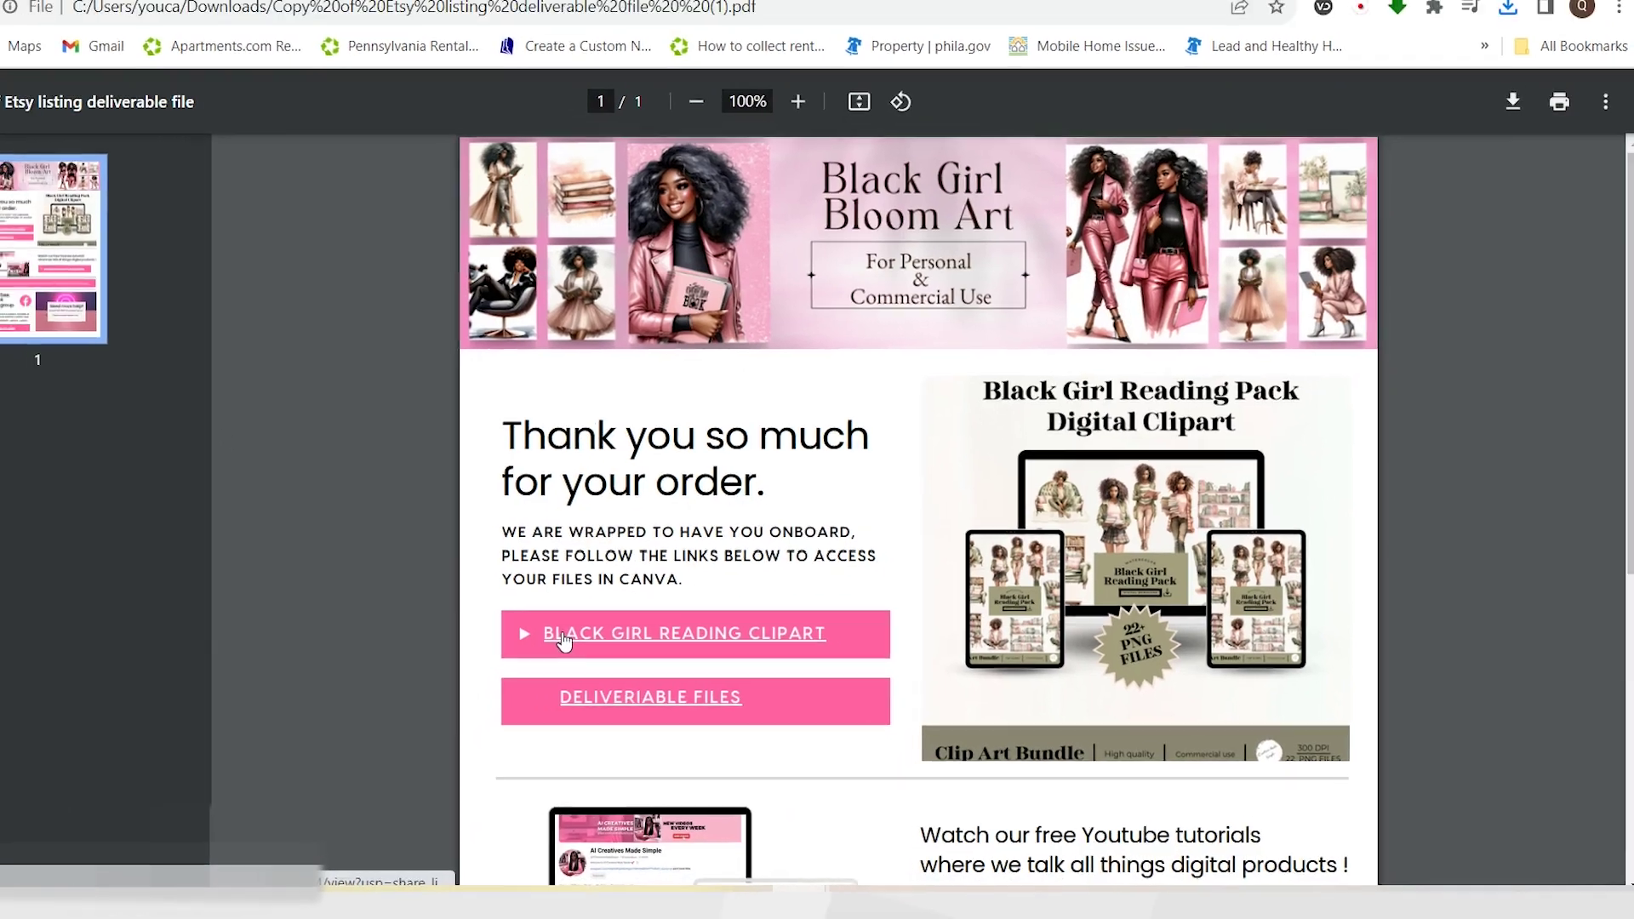
pyautogui.click(468, 626)
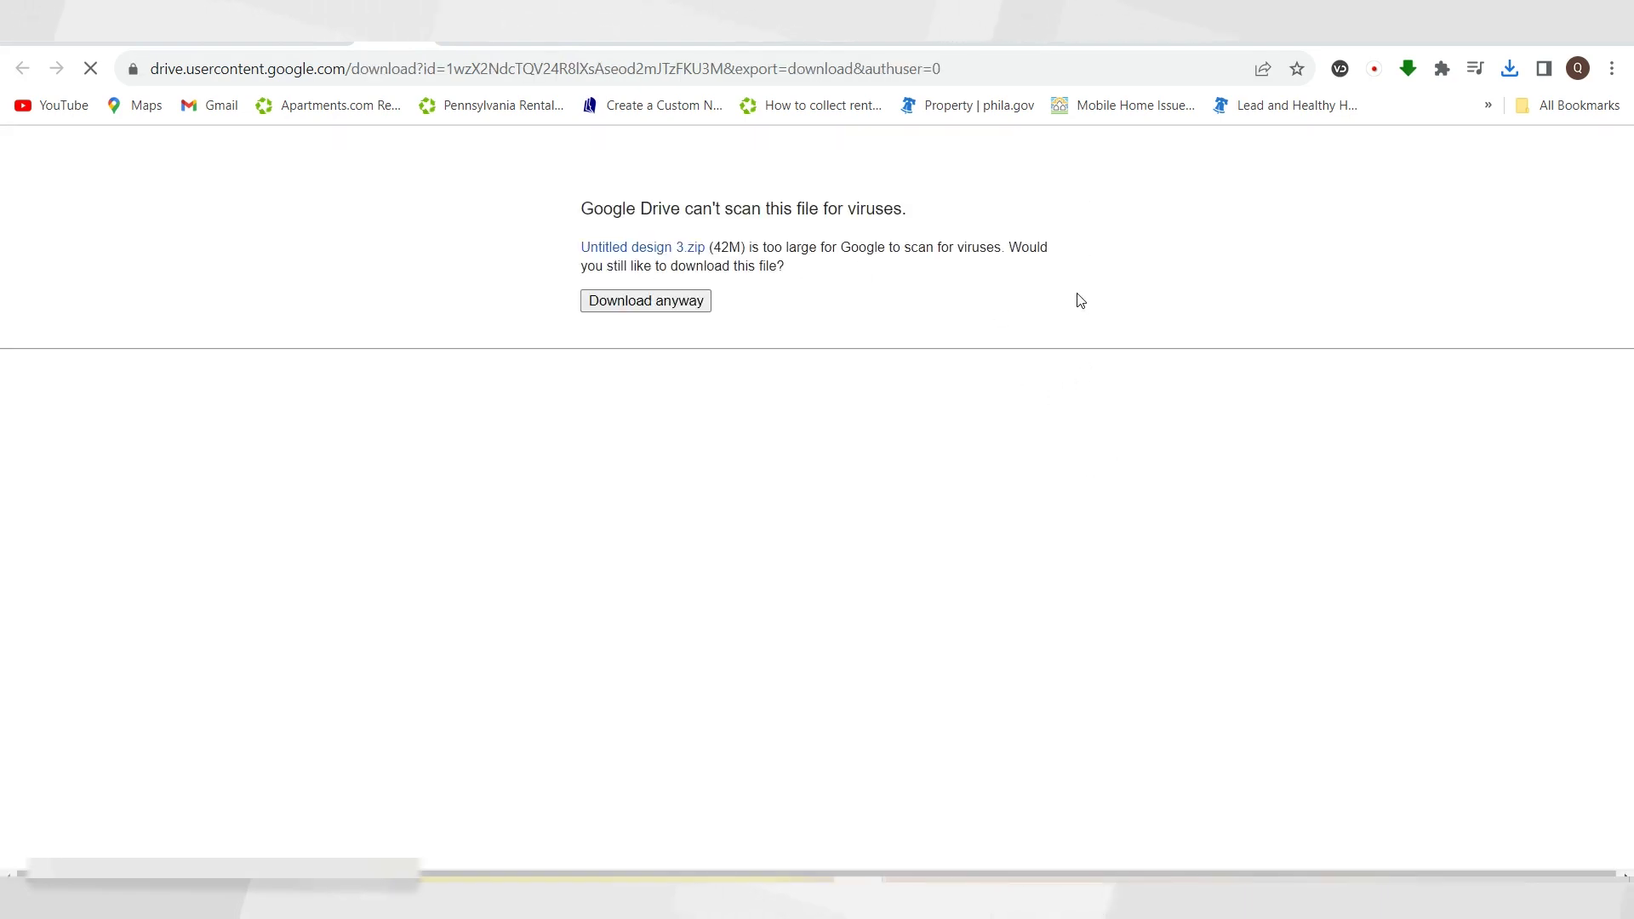
# Download 'Untitled design 3.zip' despite the virus-scan warning, then return to the Canva tab.
pyautogui.click(641, 307)
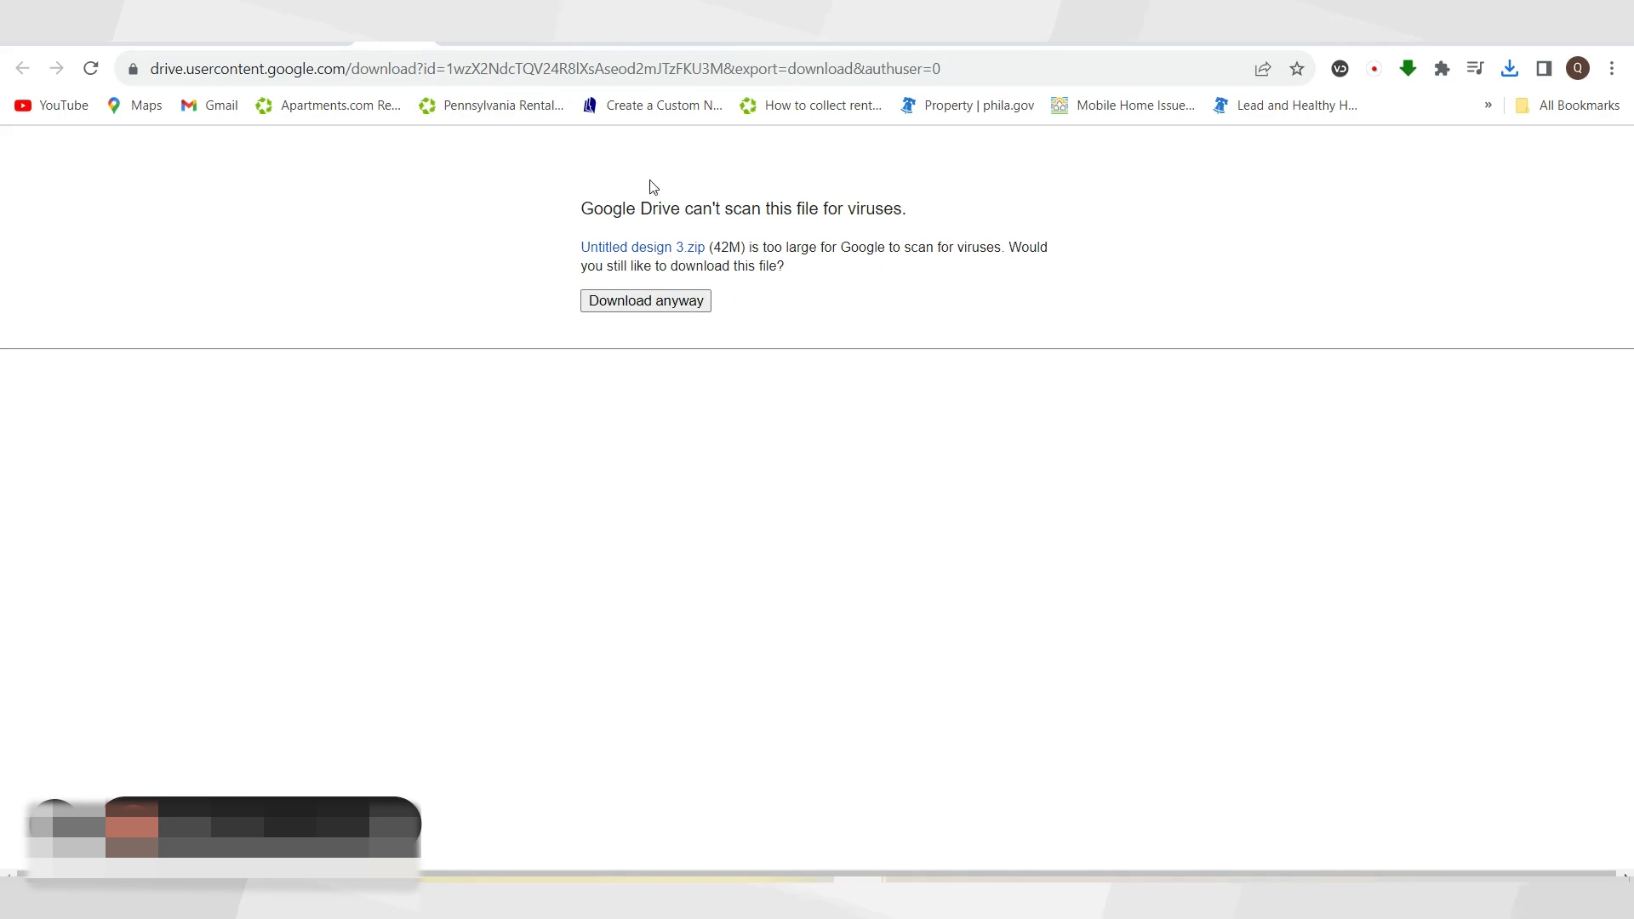
pyautogui.click(423, 44)
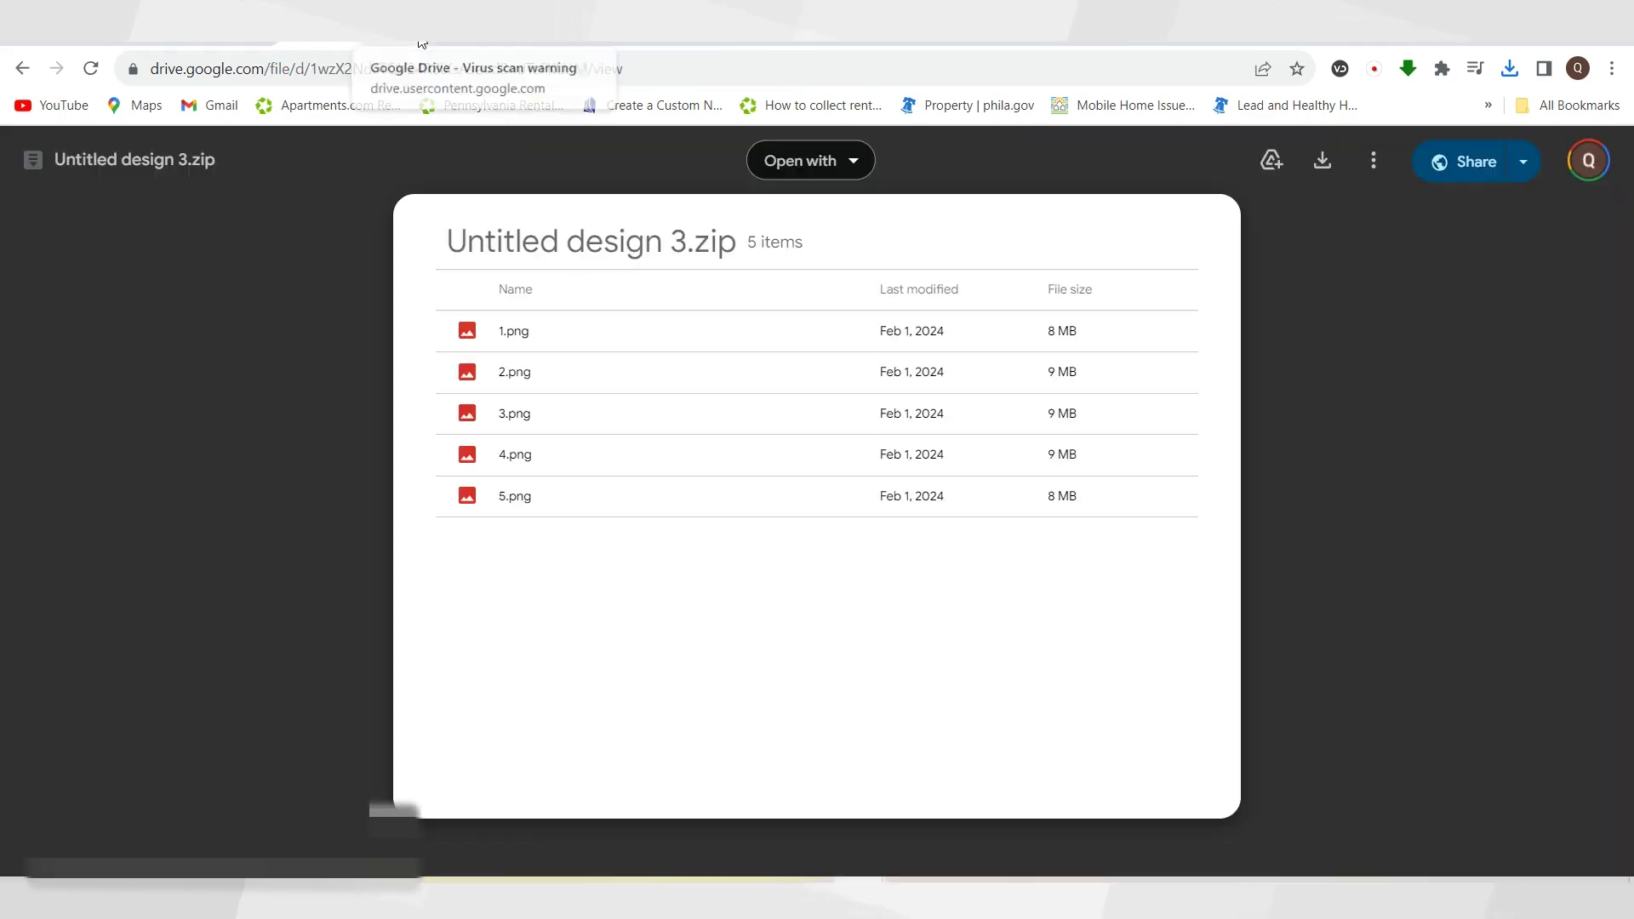
pyautogui.click(335, 50)
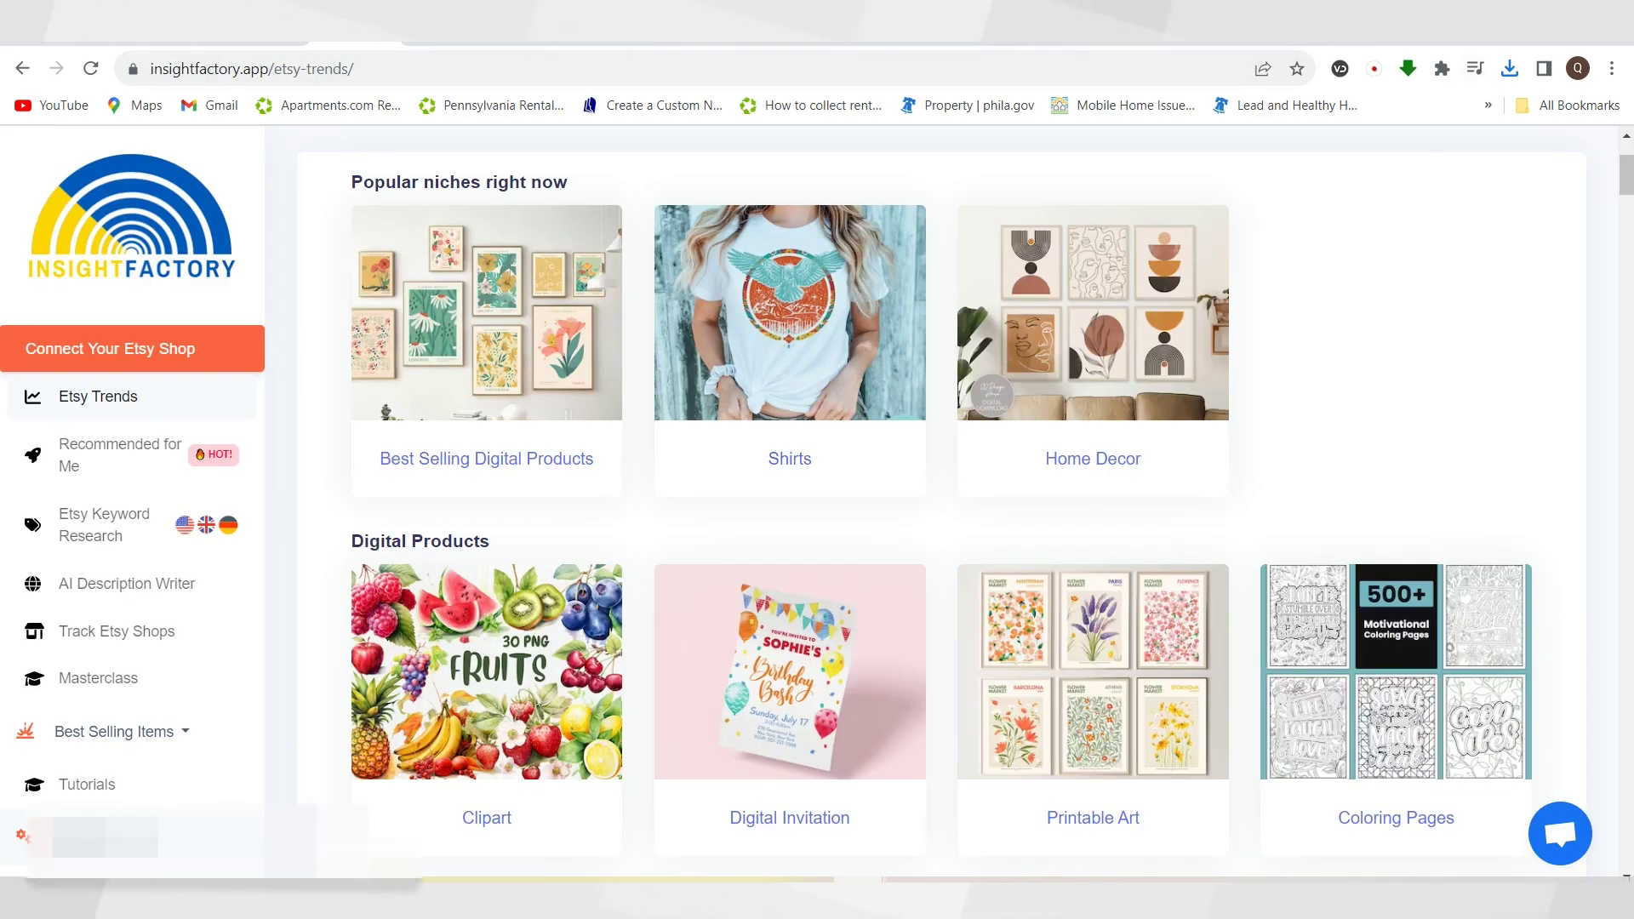
pyautogui.click(269, 42)
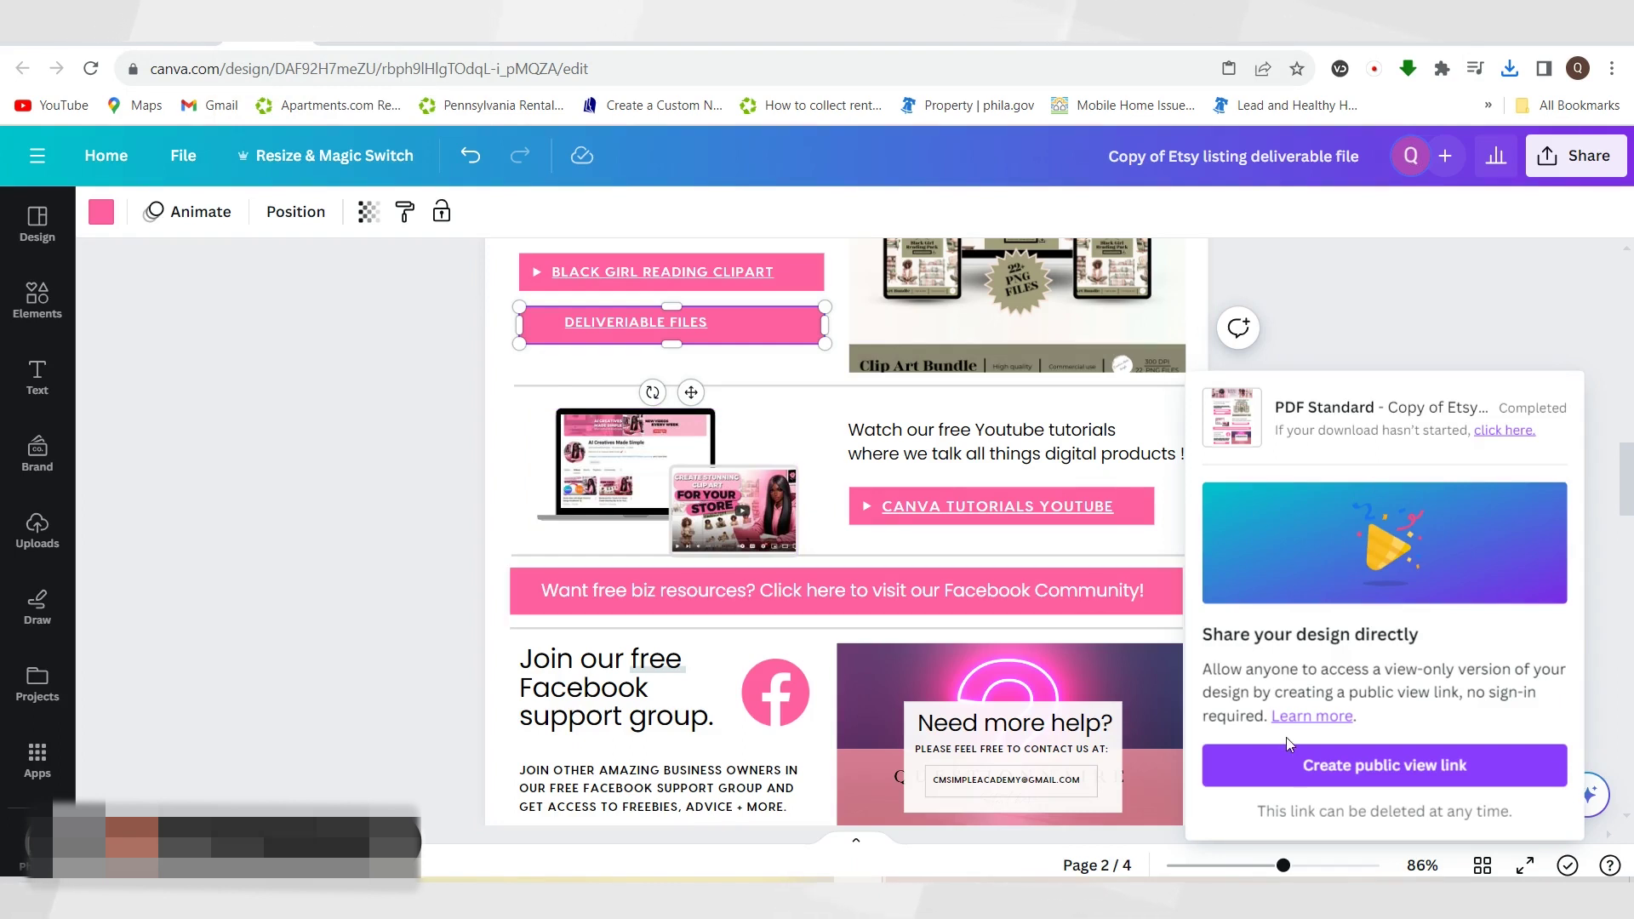
# Dismiss the download panel and review page 2 with both linked pink buttons.
pyautogui.click(1366, 313)
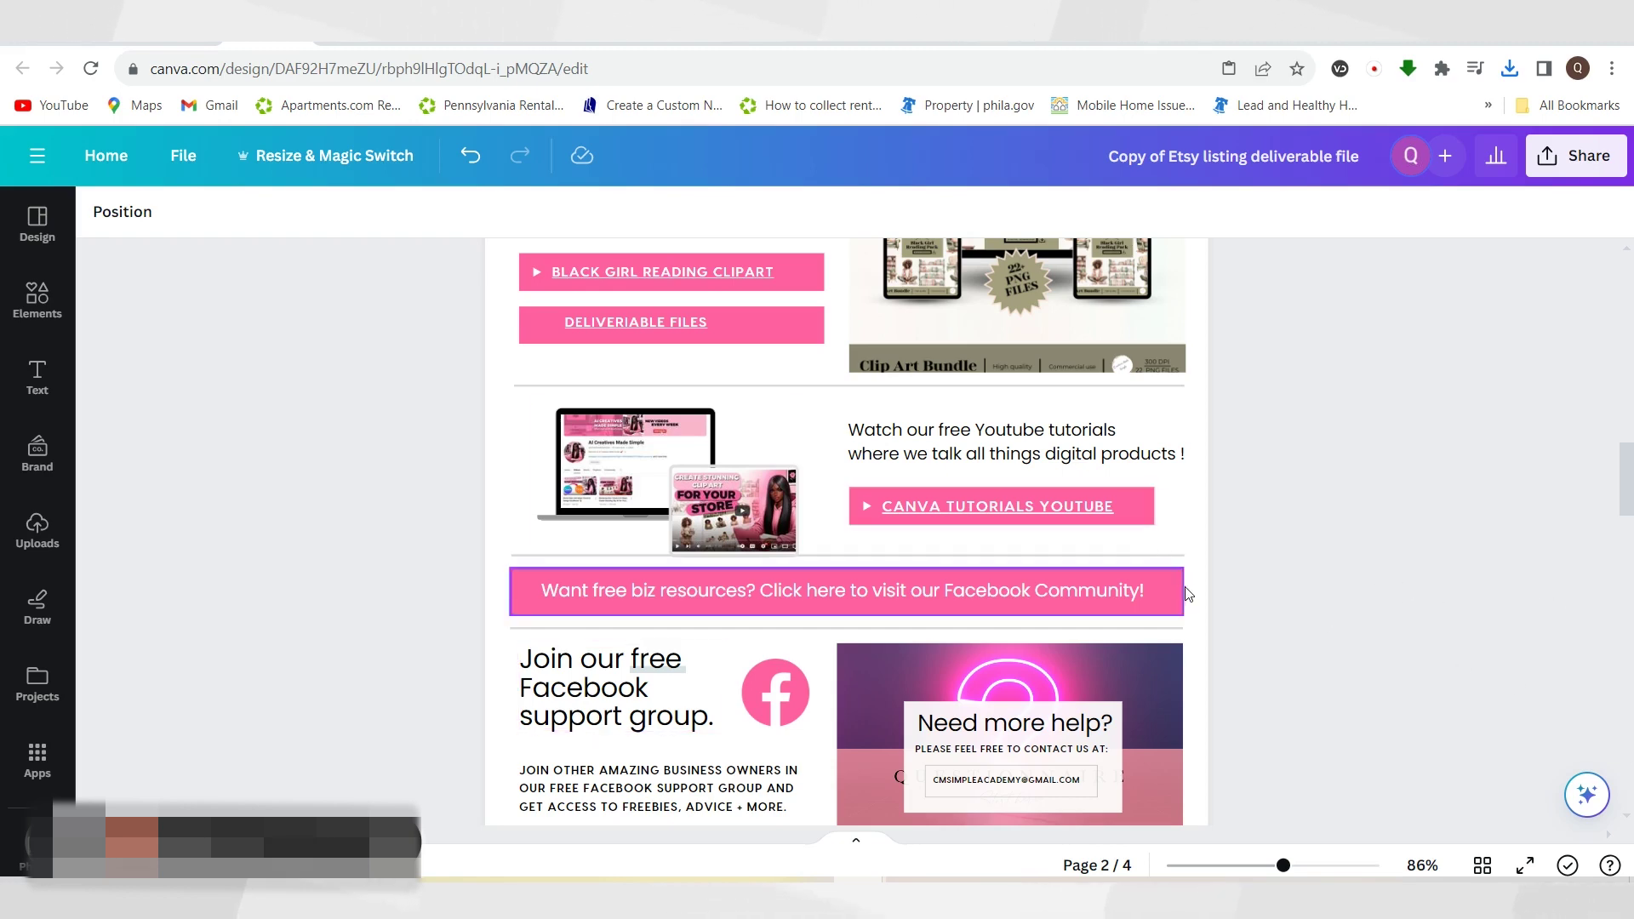
pyautogui.scroll(5, 1387, 616)
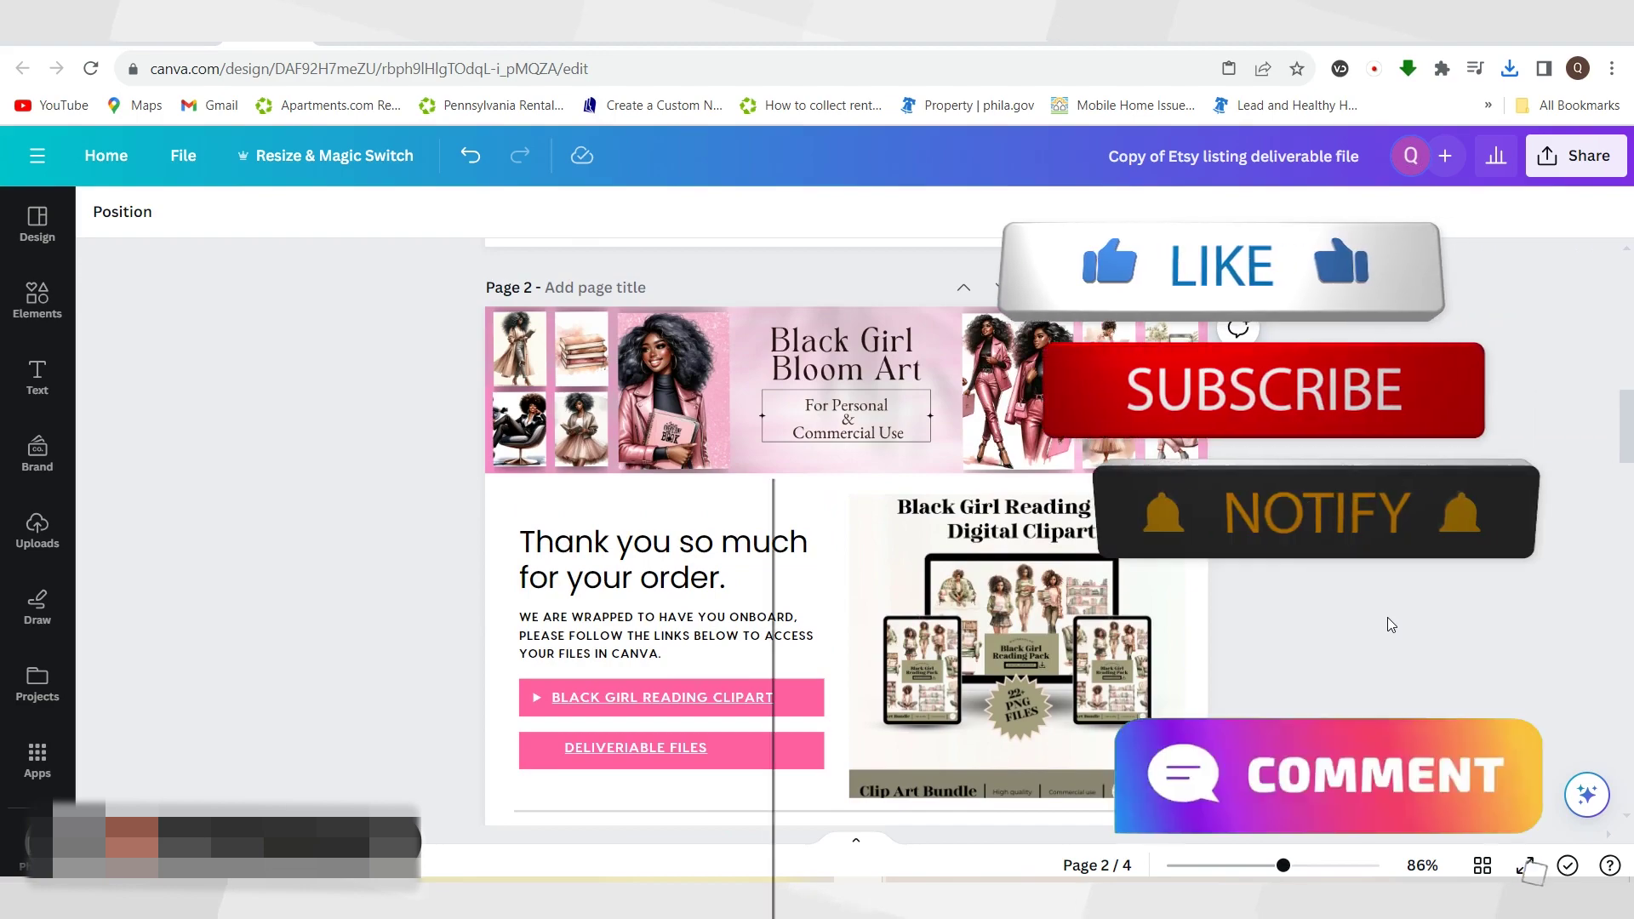
pyautogui.scroll(-1, 1387, 623)
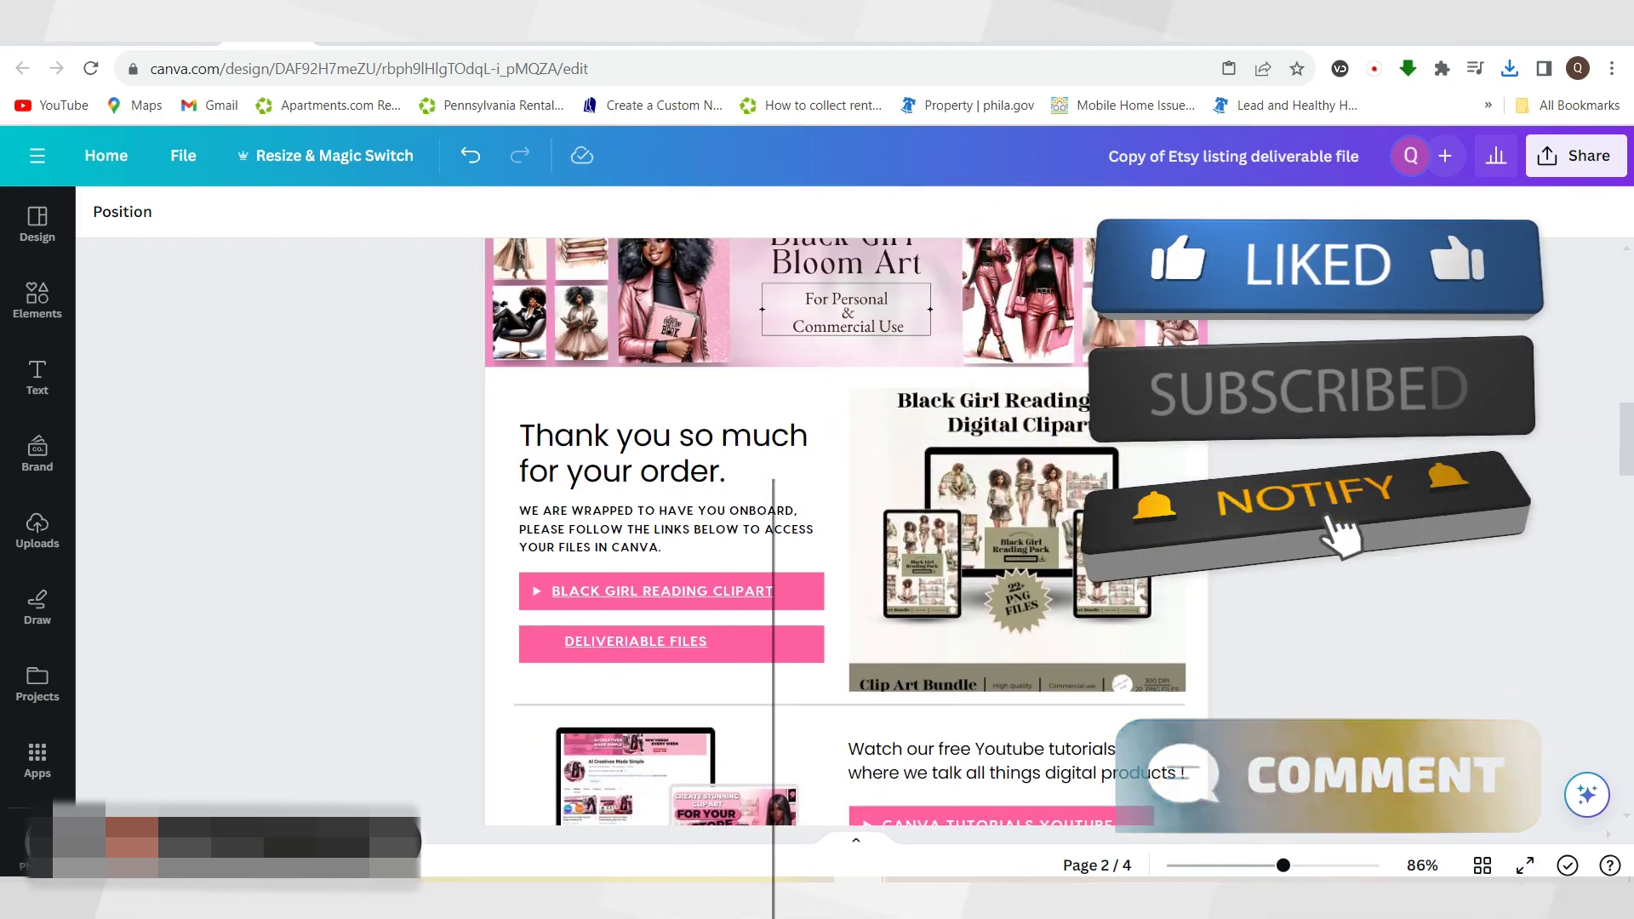